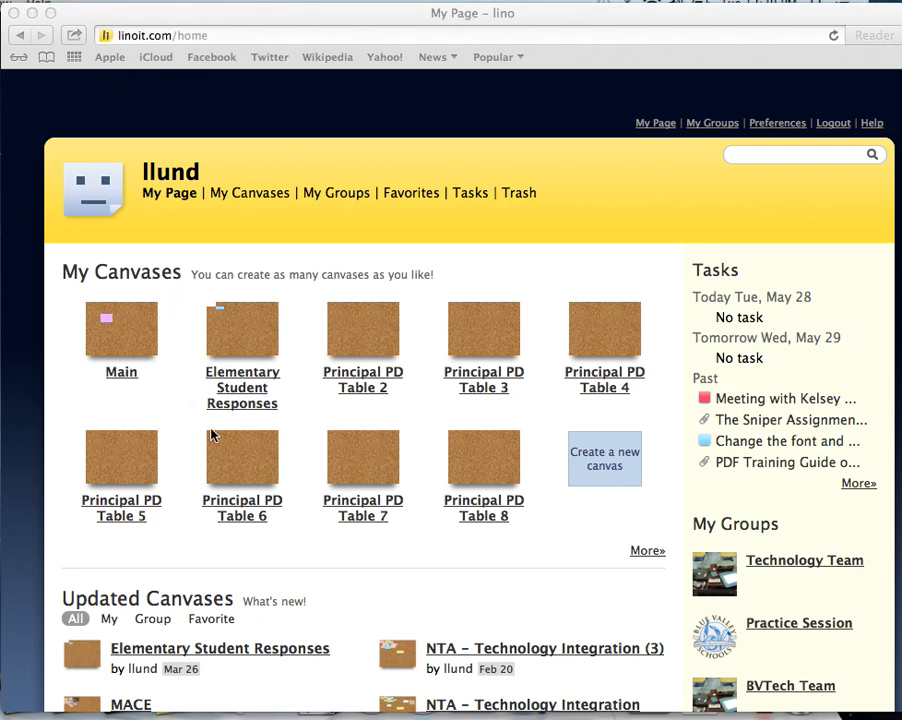
Step: Start a new canvas named "Practice Canvas" with the brown cork background
{"action": "left_click", "coordinate": [605, 462]}
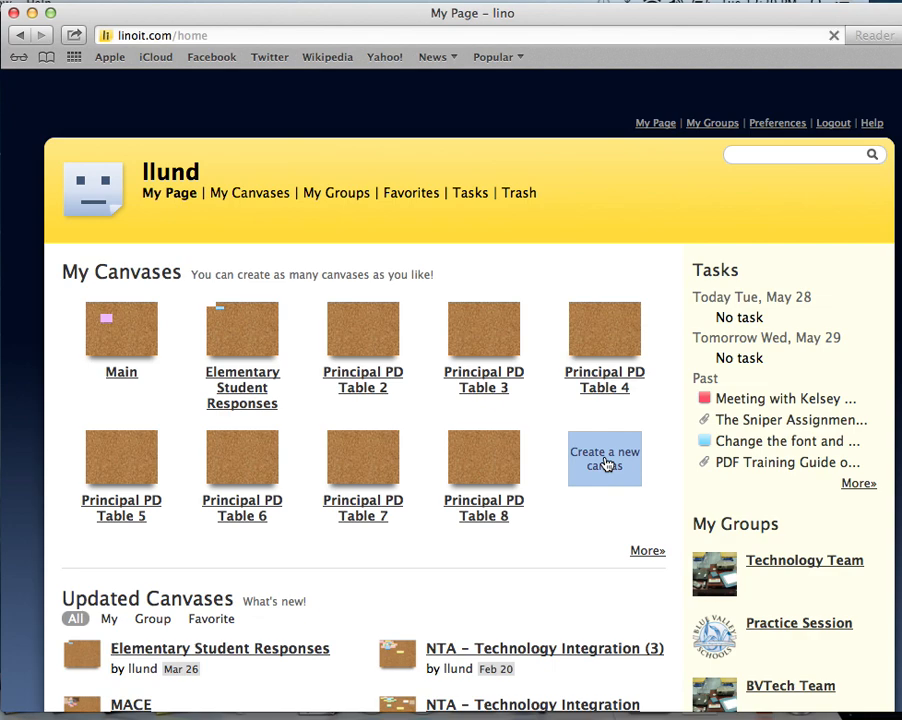
{"action": "left_click", "coordinate": [605, 462]}
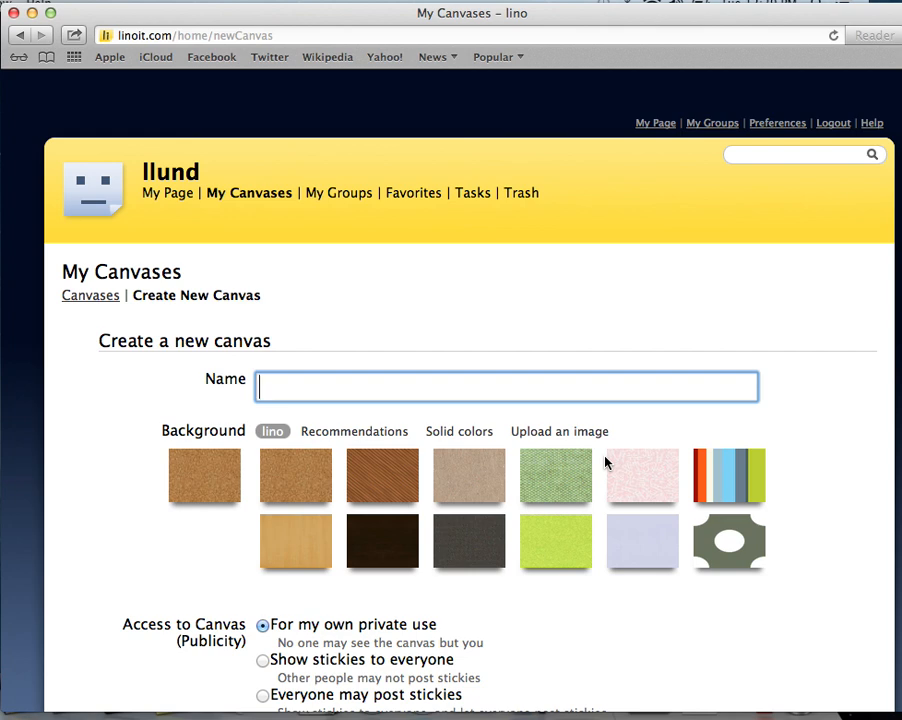
{"action": "type", "text": "Pract"}
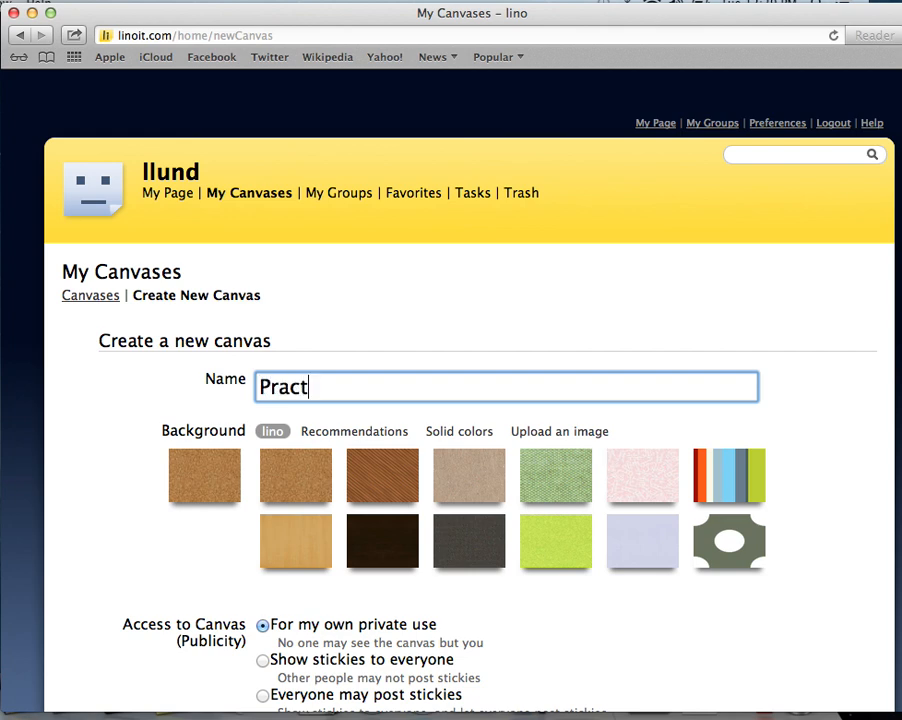
{"action": "type", "text": "ice Canvas"}
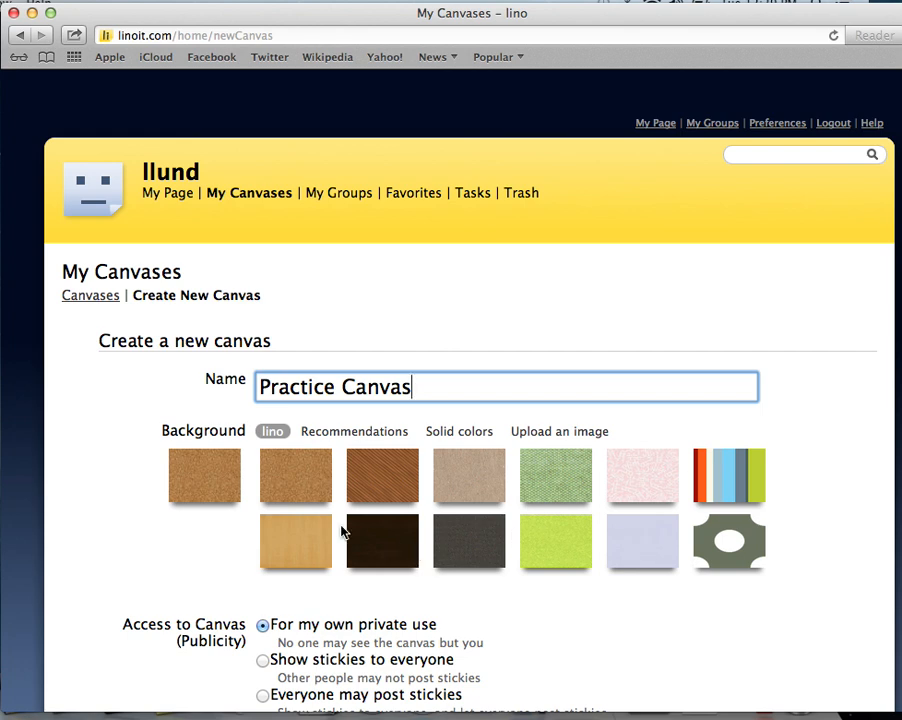
{"action": "left_click", "coordinate": [197, 488]}
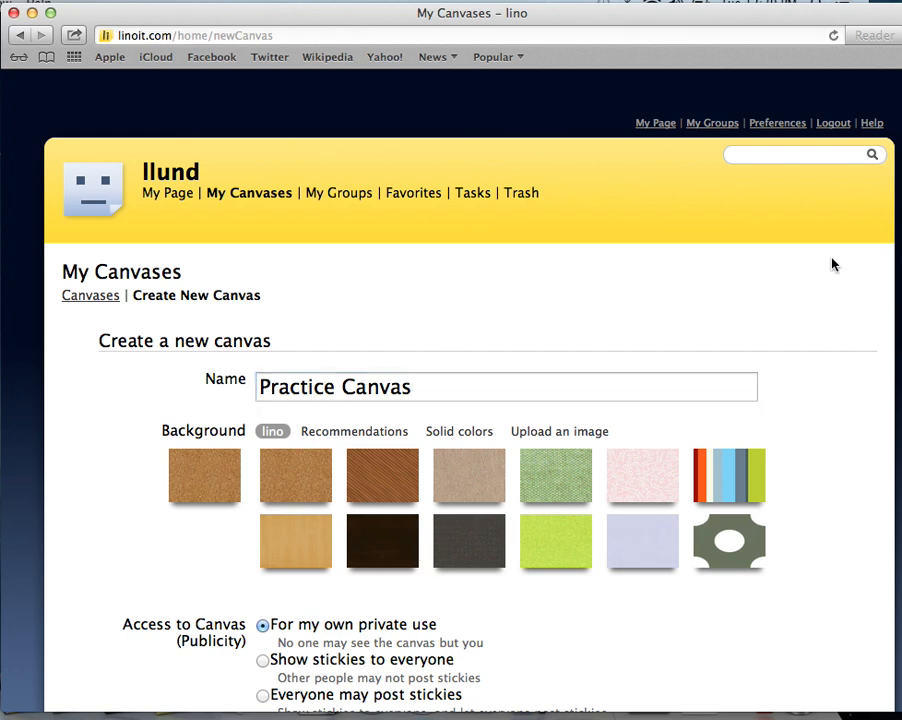
Step: Set the canvas access so that everyone may post stickies, and create the canvas
{"action": "scroll", "coordinate": [760, 507], "scroll_direction": "down", "scroll_amount": 4}
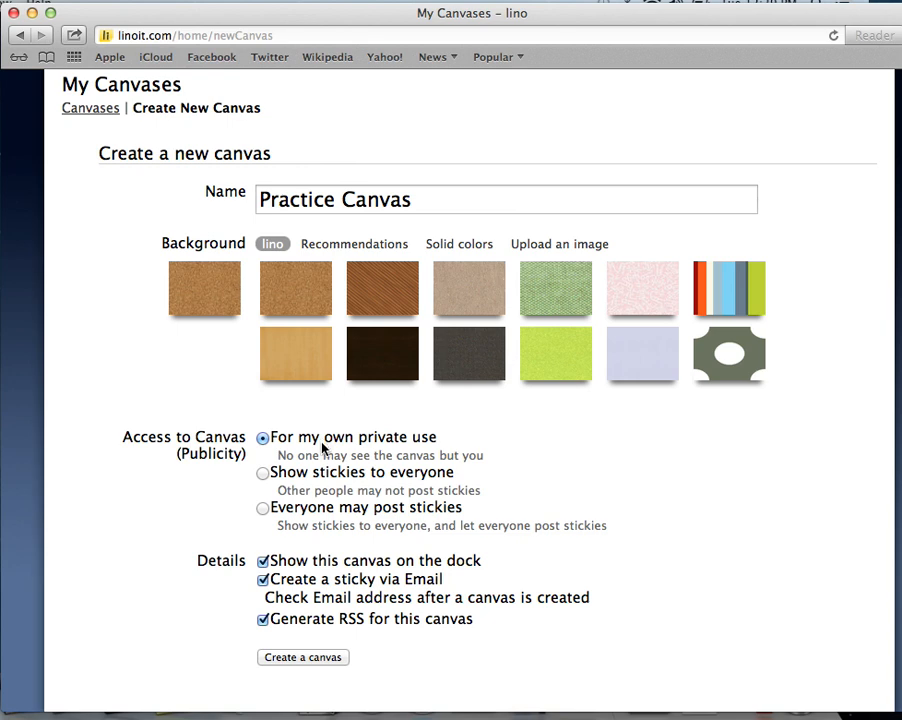
{"action": "left_click", "coordinate": [263, 509]}
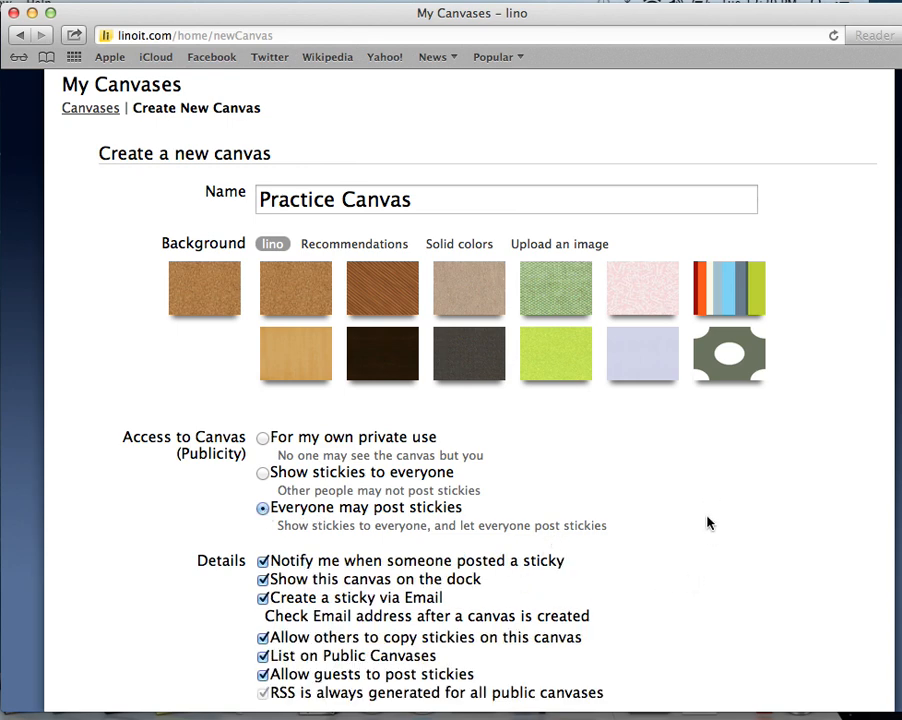
{"action": "scroll", "coordinate": [729, 609], "scroll_direction": "down", "scroll_amount": 3}
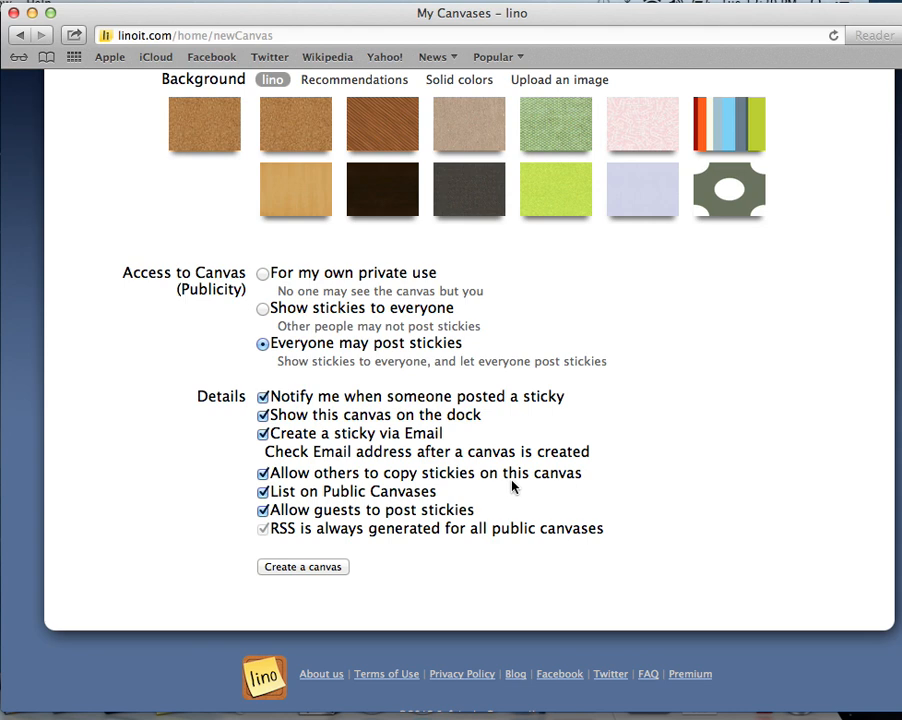
{"action": "left_click", "coordinate": [262, 492]}
{"action": "left_click", "coordinate": [263, 494]}
{"action": "left_click", "coordinate": [305, 568]}
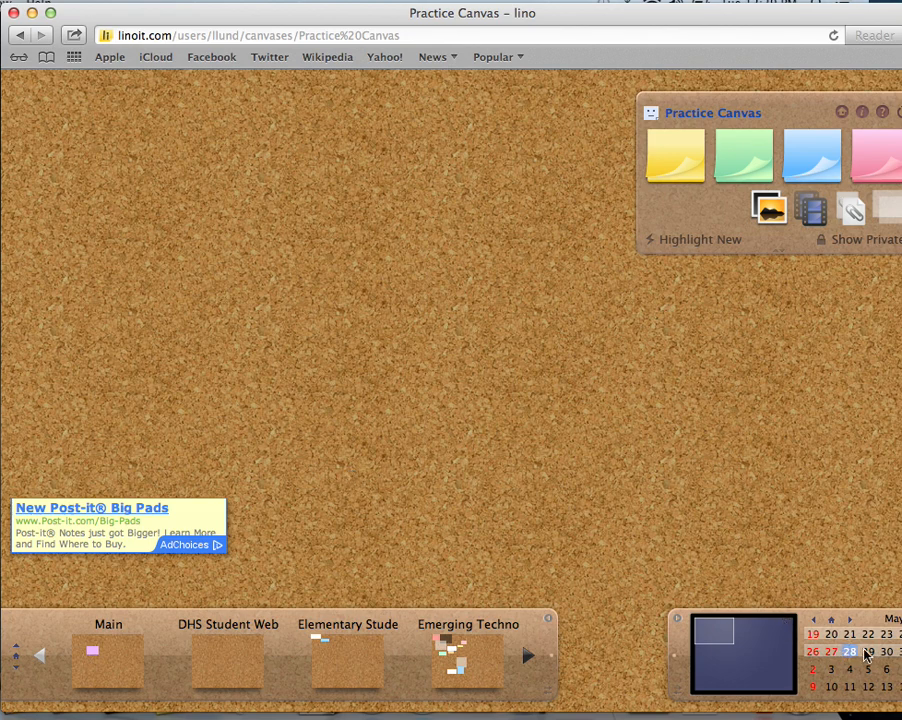
{"action": "left_click_drag", "start_coordinate": [807, 511], "coordinate": [733, 527]}
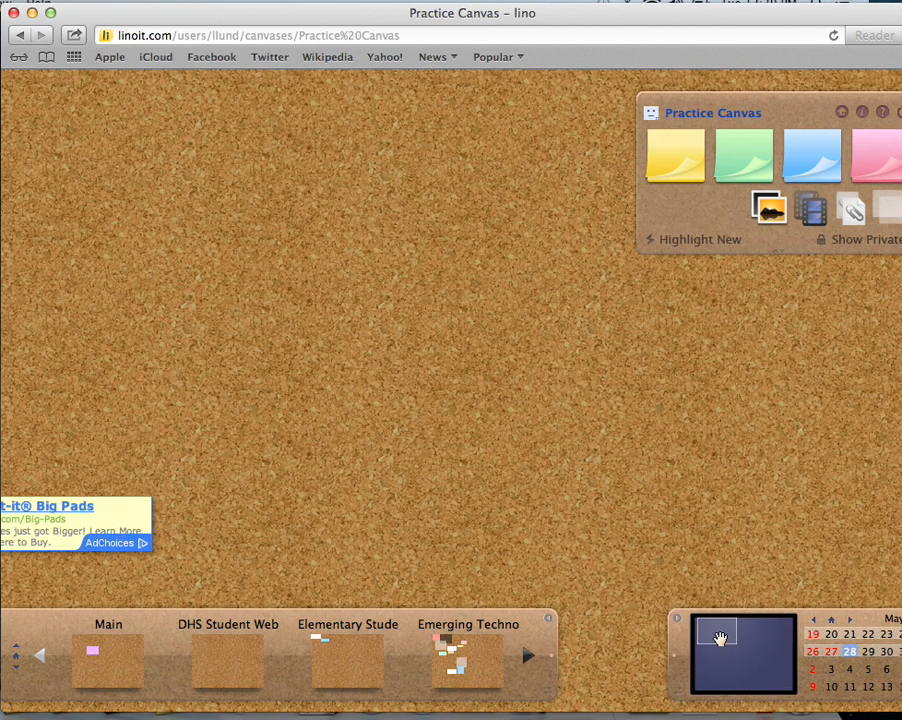
{"action": "left_click_drag", "start_coordinate": [717, 640], "coordinate": [770, 638]}
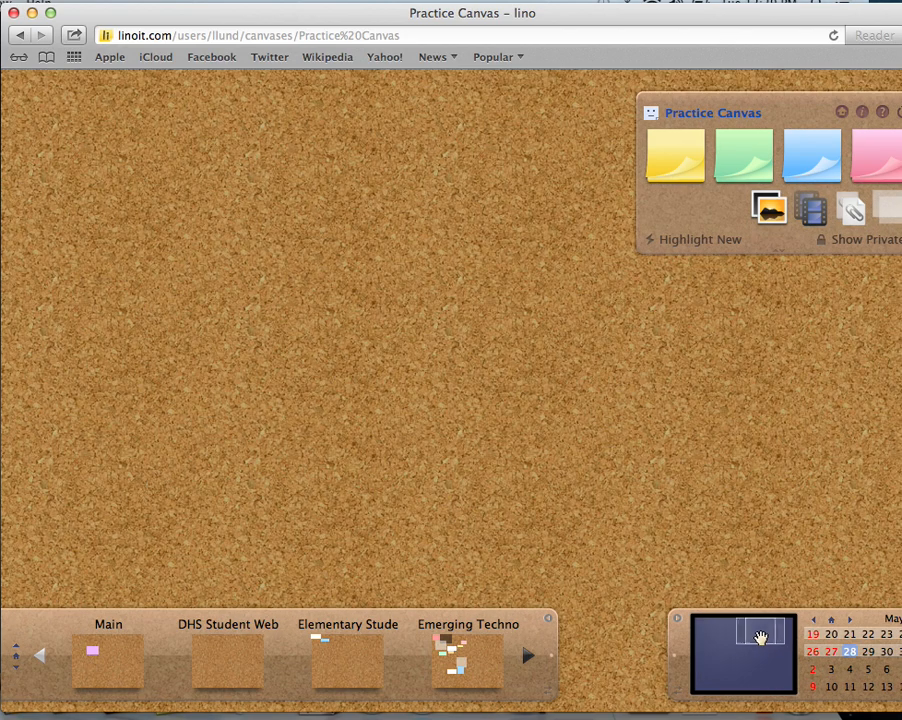
{"action": "left_click", "coordinate": [716, 641]}
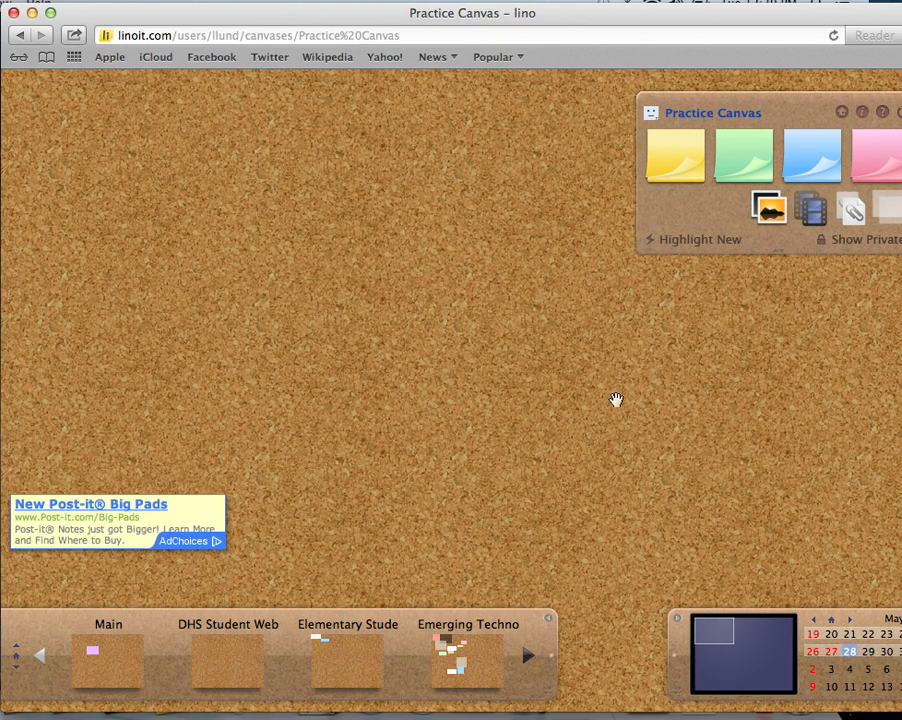
{"action": "left_click_drag", "start_coordinate": [616, 400], "coordinate": [779, 465]}
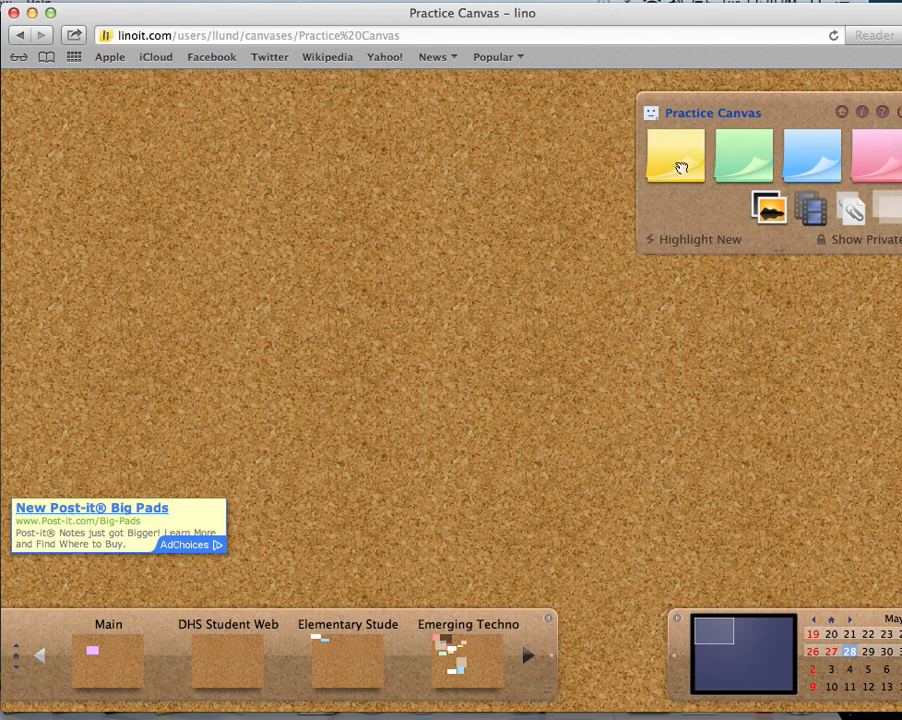
Step: Start a new sticky note with the largest font size, pink text and an orange background
{"action": "left_click", "coordinate": [684, 164]}
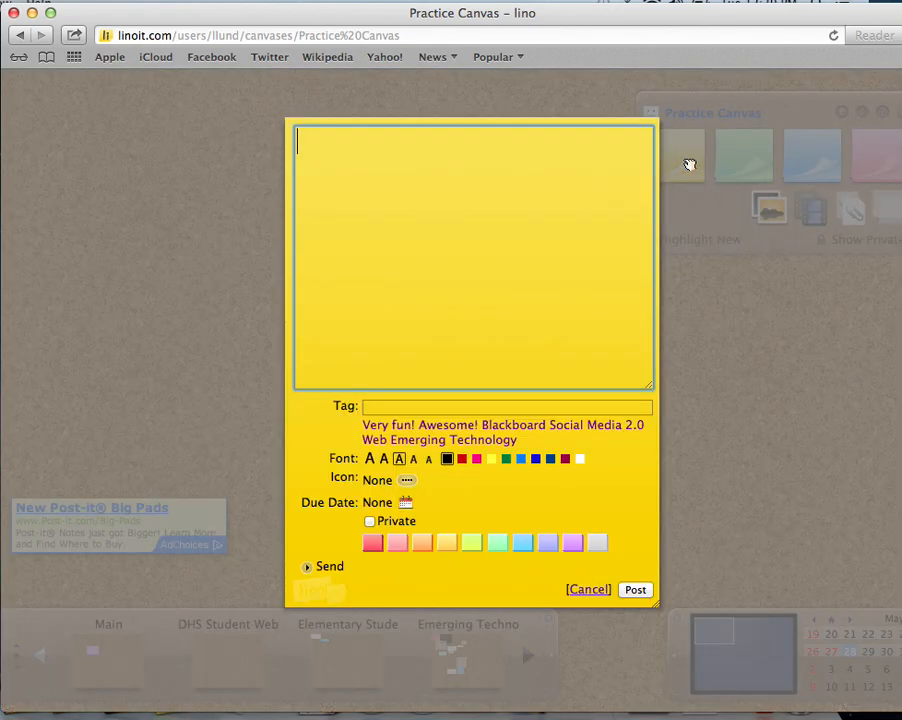
{"action": "left_click", "coordinate": [382, 459]}
{"action": "left_click", "coordinate": [371, 460]}
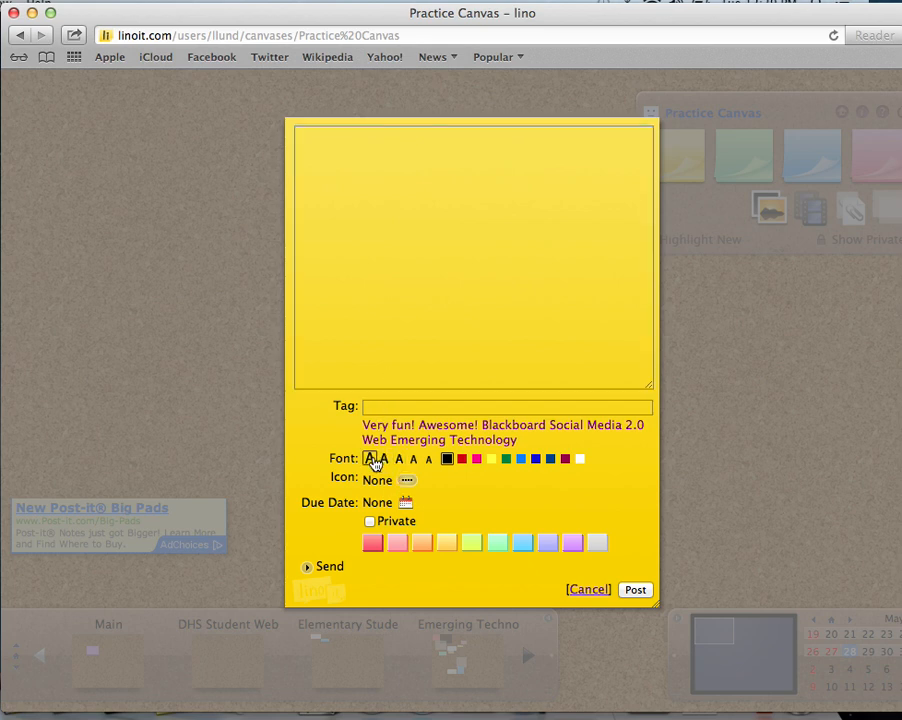
{"action": "left_click", "coordinate": [476, 459]}
{"action": "left_click", "coordinate": [397, 546]}
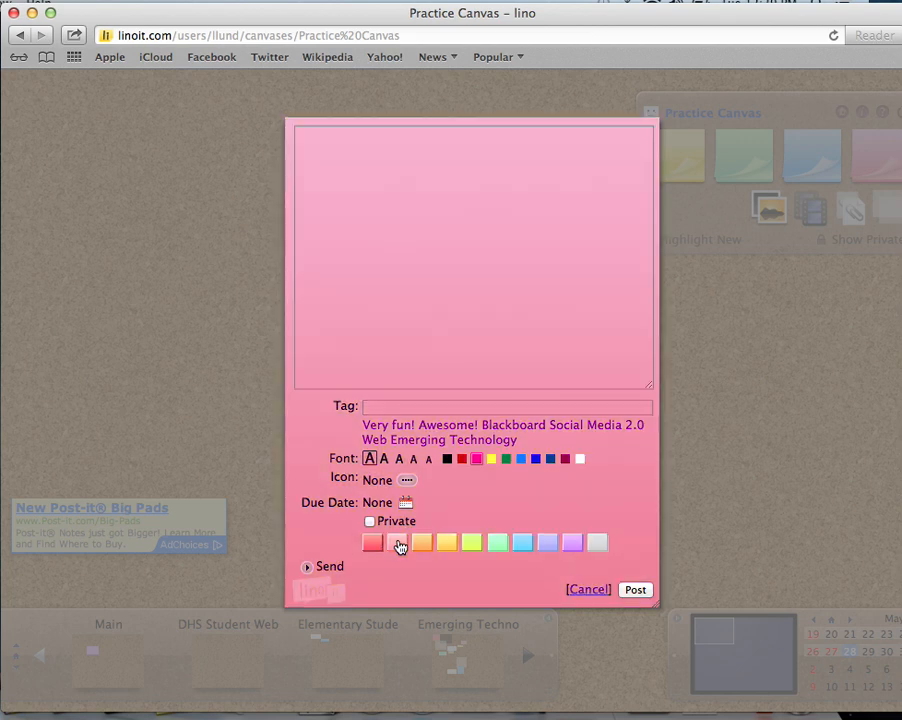
{"action": "left_click", "coordinate": [425, 546]}
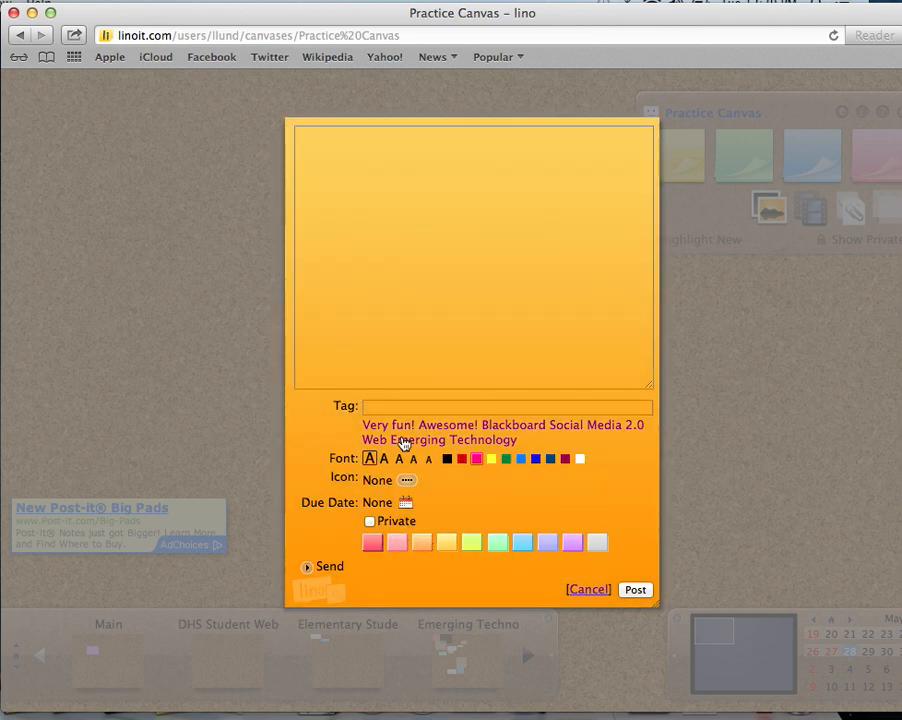
Step: Enter "Type a note" with the author's tinyurl.com address on a second line, and post the sticky
{"action": "left_click", "coordinate": [342, 202]}
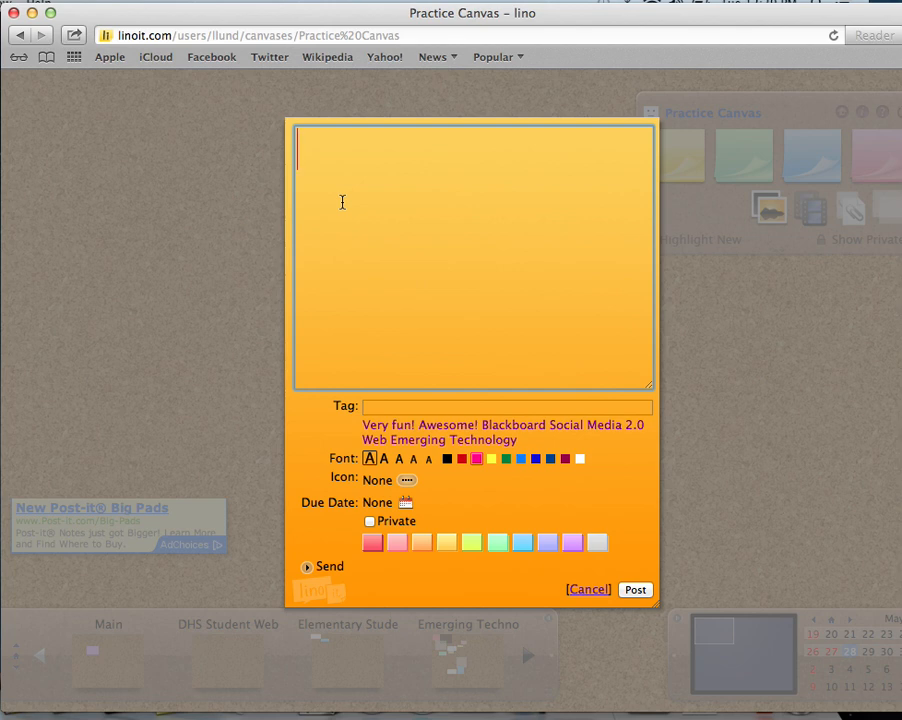
{"action": "type", "text": "Type a note"}
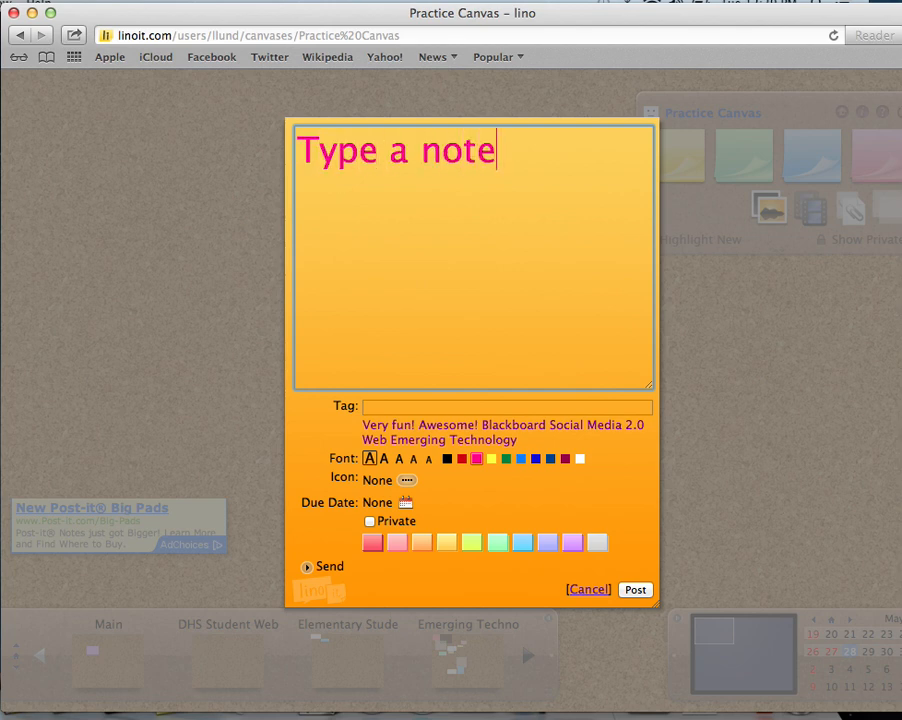
{"action": "key", "text": "Return"}
{"action": "type", "text": "www.tiny"}
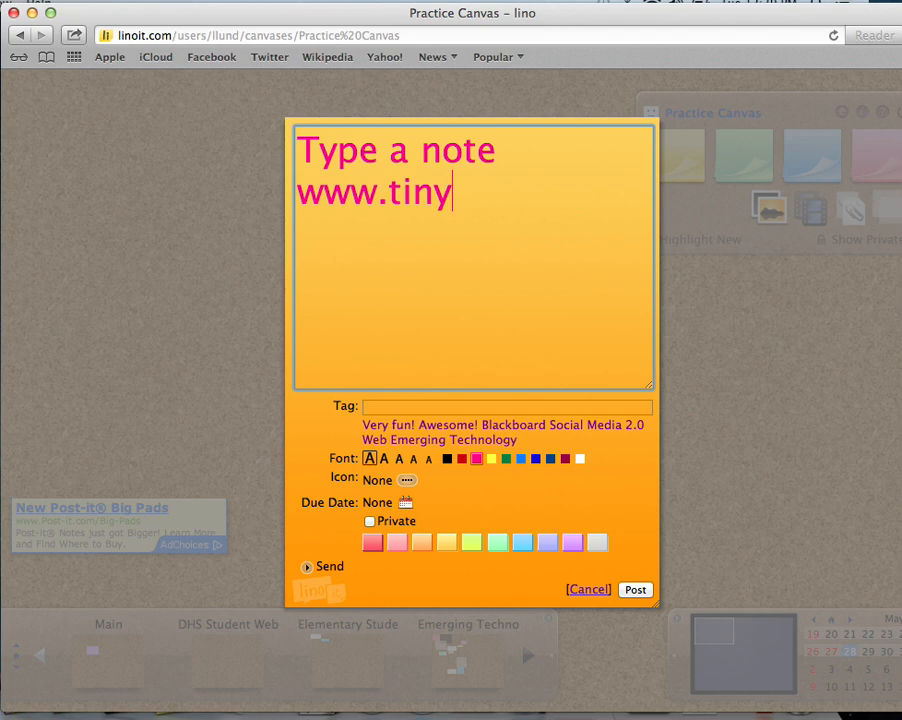
{"action": "type", "text": "url.com/techbylun"}
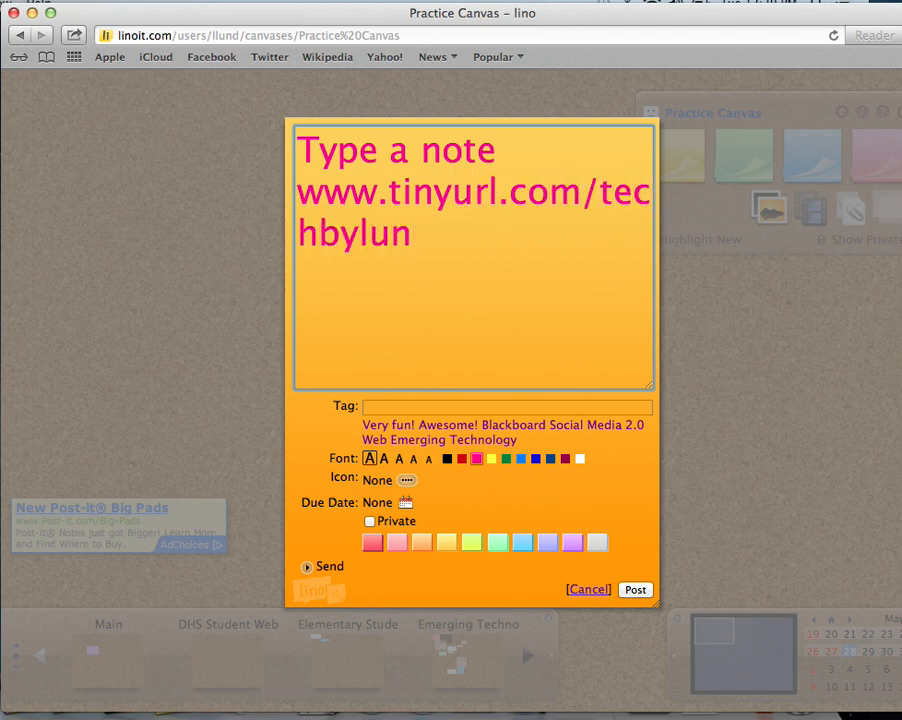
{"action": "type", "text": "d"}
{"action": "left_click", "coordinate": [633, 590]}
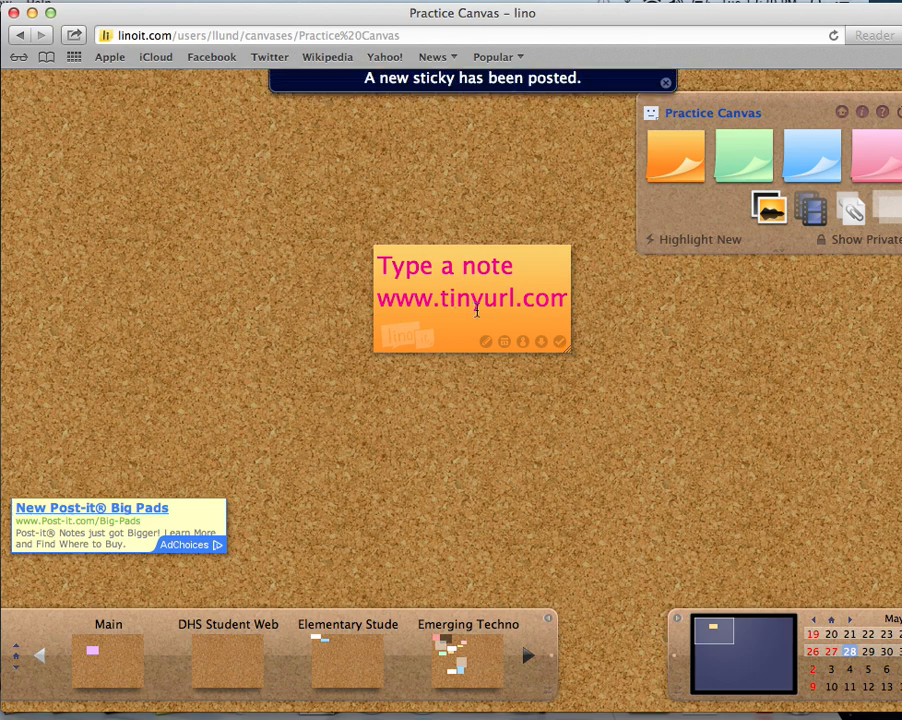
Step: Widen the orange sticky so the web address fits on one line, and place it in the canvas's upper-left corner
{"action": "left_click_drag", "start_coordinate": [571, 352], "coordinate": [230, 205]}
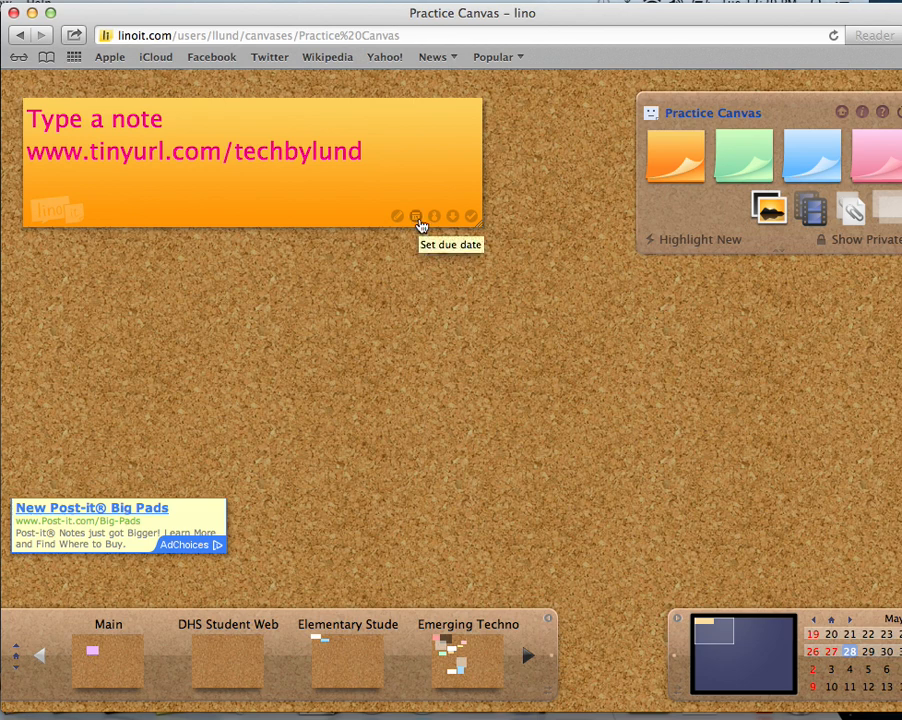
{"action": "scroll", "coordinate": [427, 224], "scroll_direction": "up", "scroll_amount": 3}
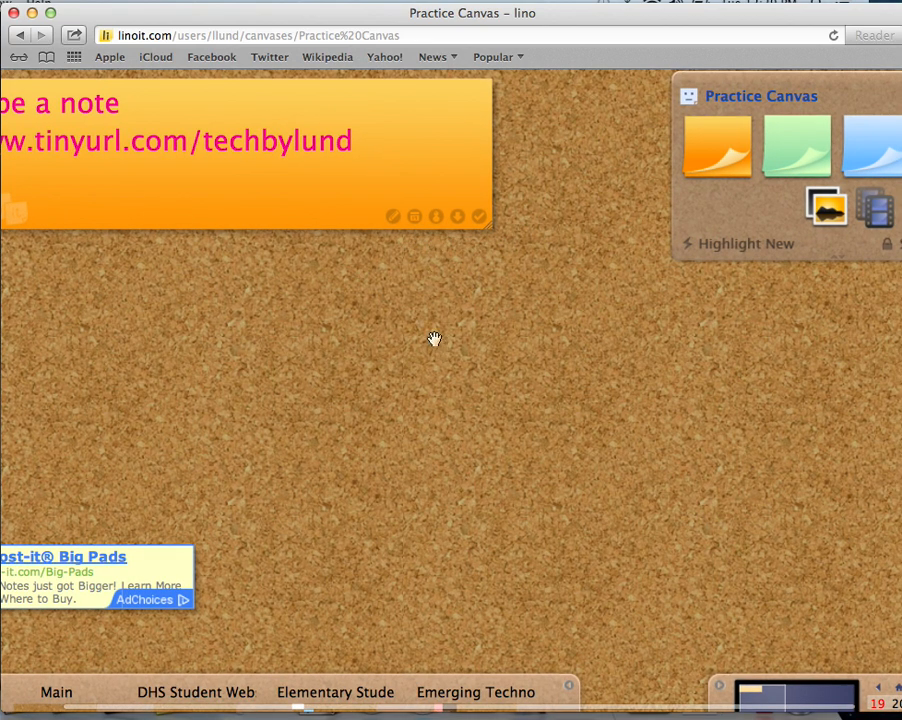
{"action": "left_click_drag", "start_coordinate": [437, 337], "coordinate": [602, 350]}
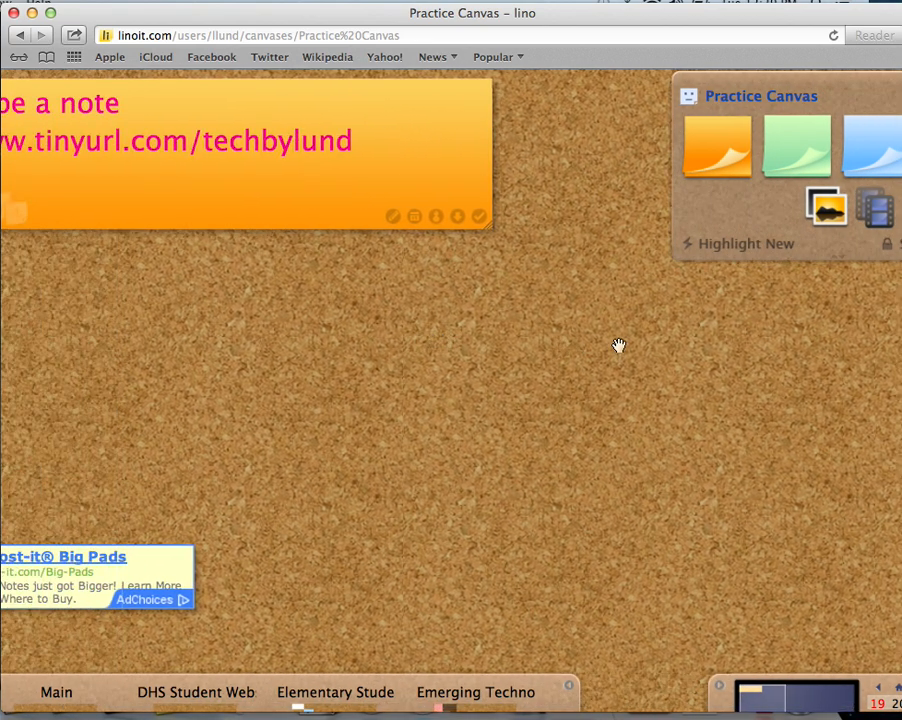
{"action": "left_click_drag", "start_coordinate": [471, 157], "coordinate": [534, 165]}
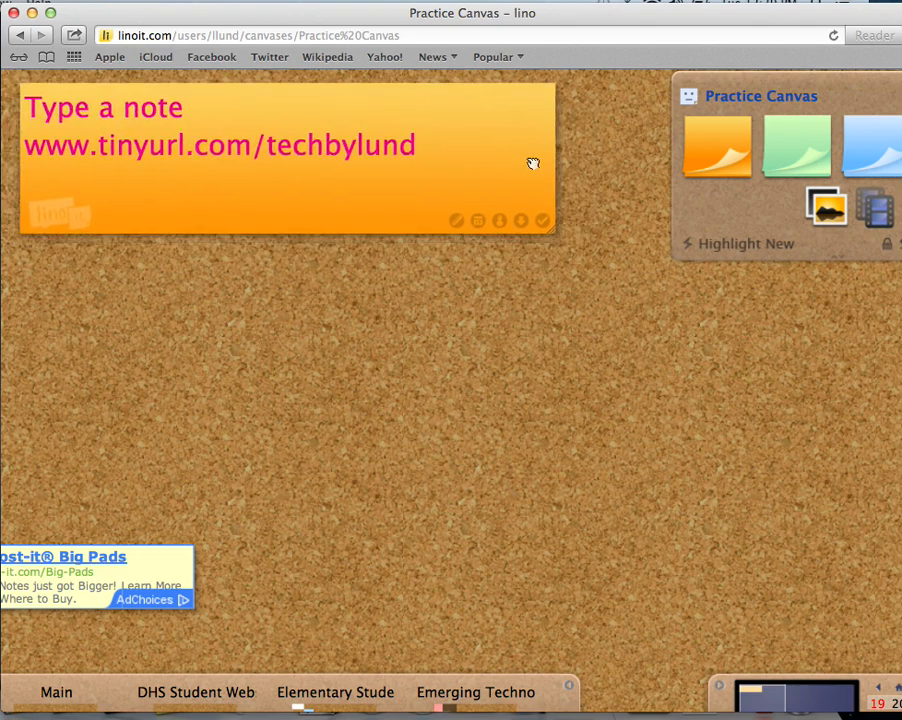
Step: Examine the different areas of the canvas, including its lower part, with the help of the overview map
{"action": "scroll", "coordinate": [846, 631], "scroll_direction": "up", "scroll_amount": 2}
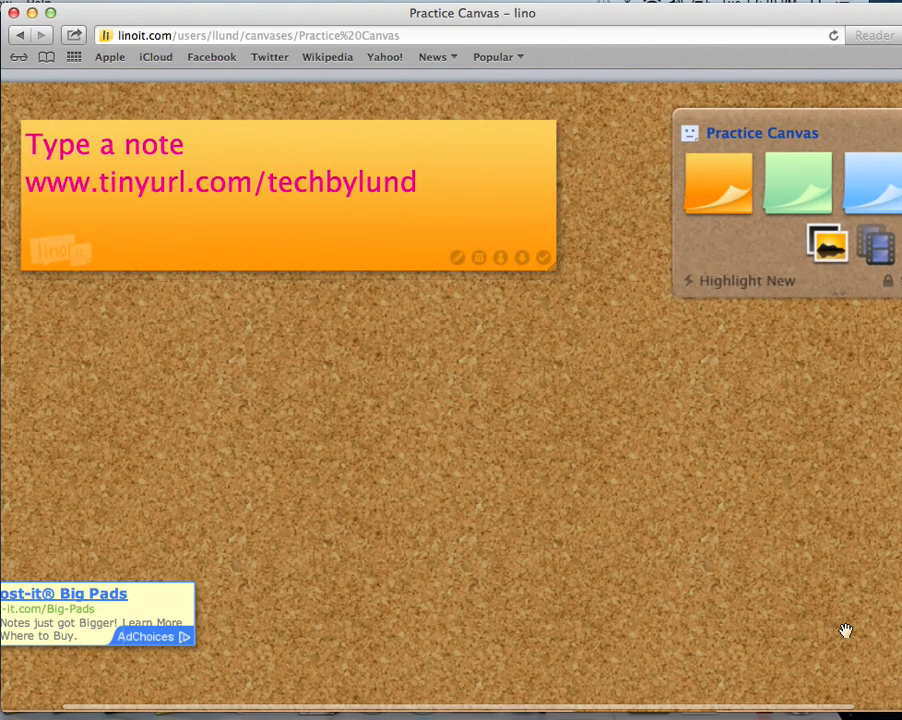
{"action": "scroll", "coordinate": [846, 631], "scroll_direction": "down", "scroll_amount": 3}
{"action": "scroll", "coordinate": [768, 324], "scroll_direction": "up", "scroll_amount": 3}
{"action": "scroll", "coordinate": [768, 324], "scroll_direction": "down", "scroll_amount": 10}
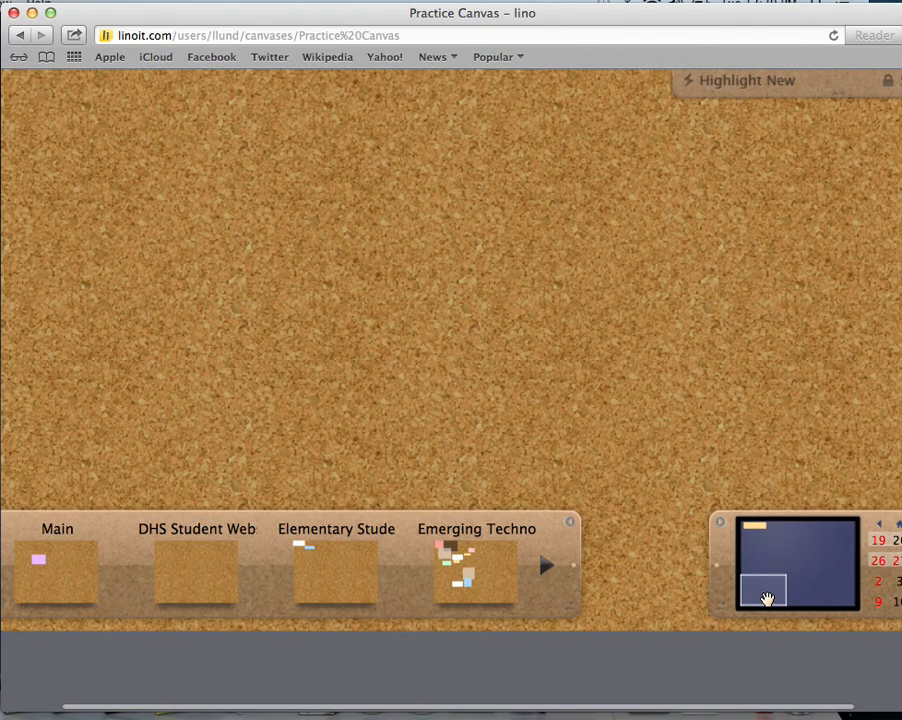
{"action": "left_click_drag", "start_coordinate": [767, 598], "coordinate": [767, 538]}
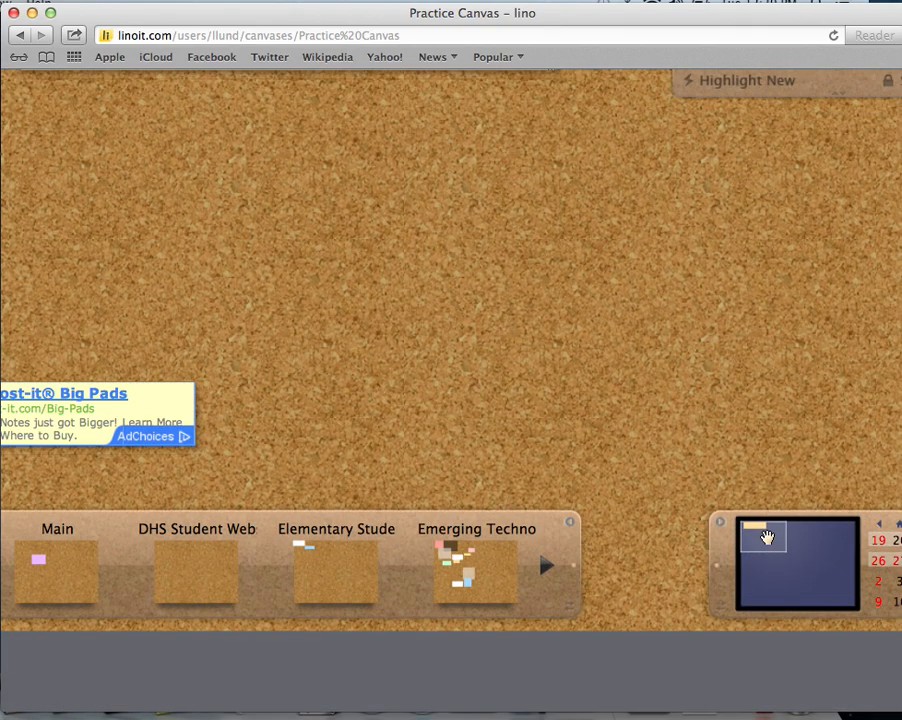
{"action": "scroll", "coordinate": [756, 525], "scroll_direction": "right", "scroll_amount": 2}
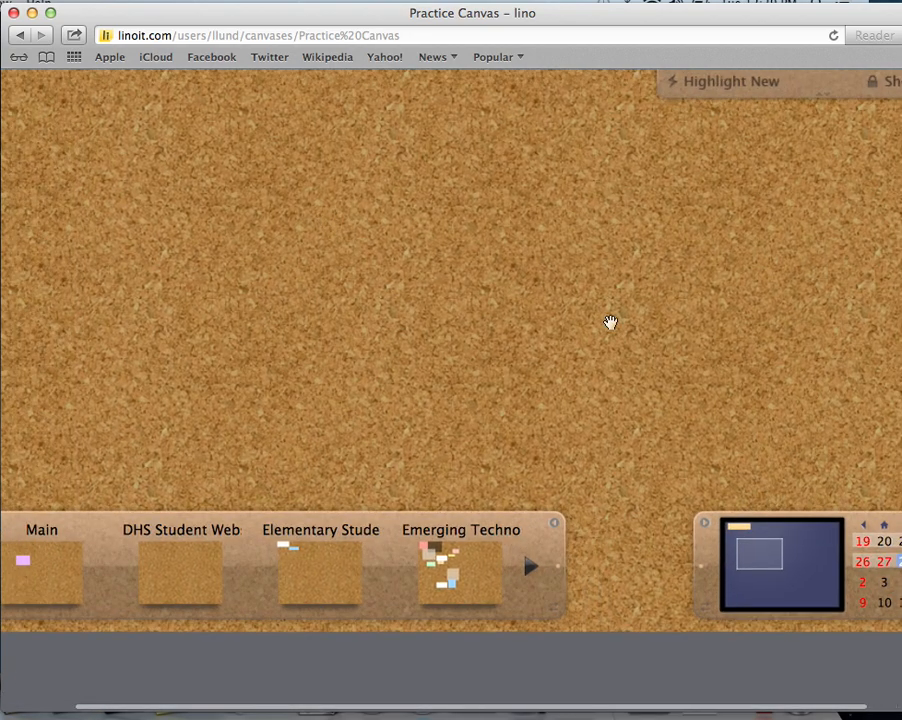
{"action": "left_click_drag", "start_coordinate": [610, 322], "coordinate": [807, 411]}
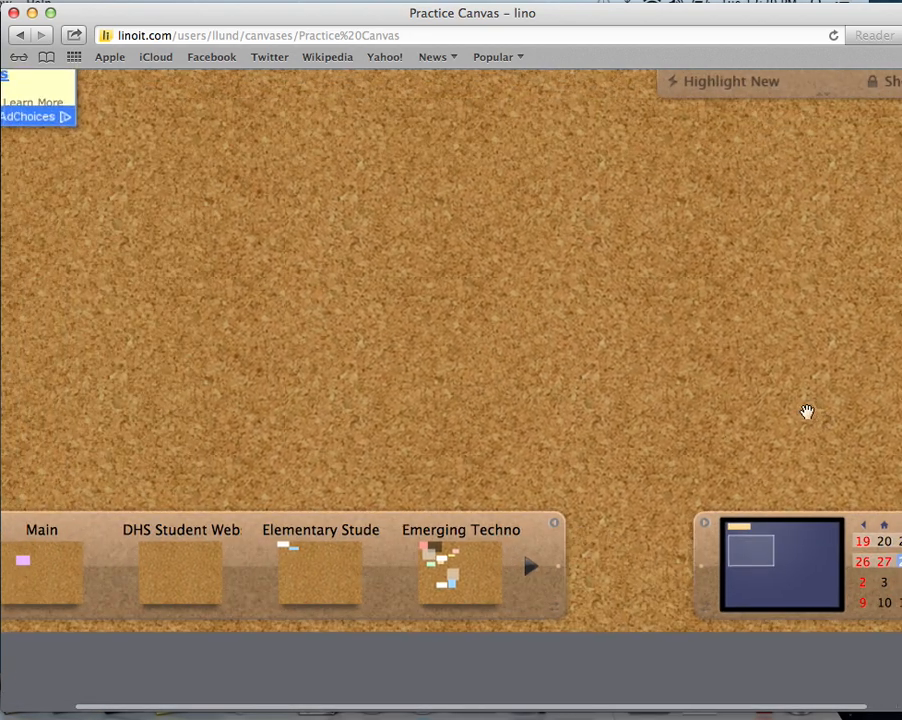
{"action": "left_click_drag", "start_coordinate": [737, 441], "coordinate": [481, 217]}
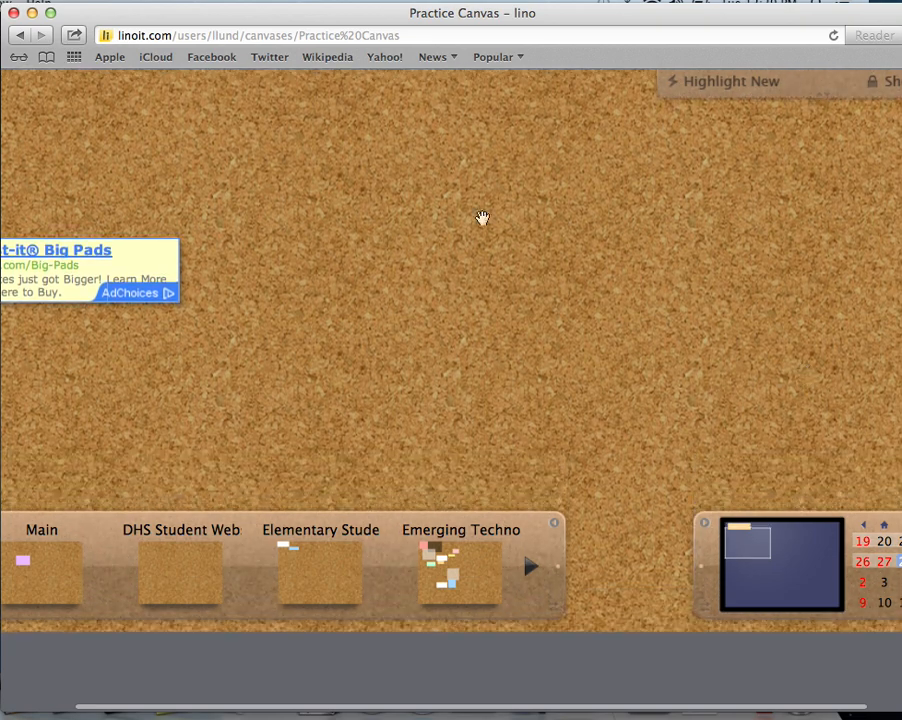
{"action": "left_click_drag", "start_coordinate": [388, 162], "coordinate": [658, 411]}
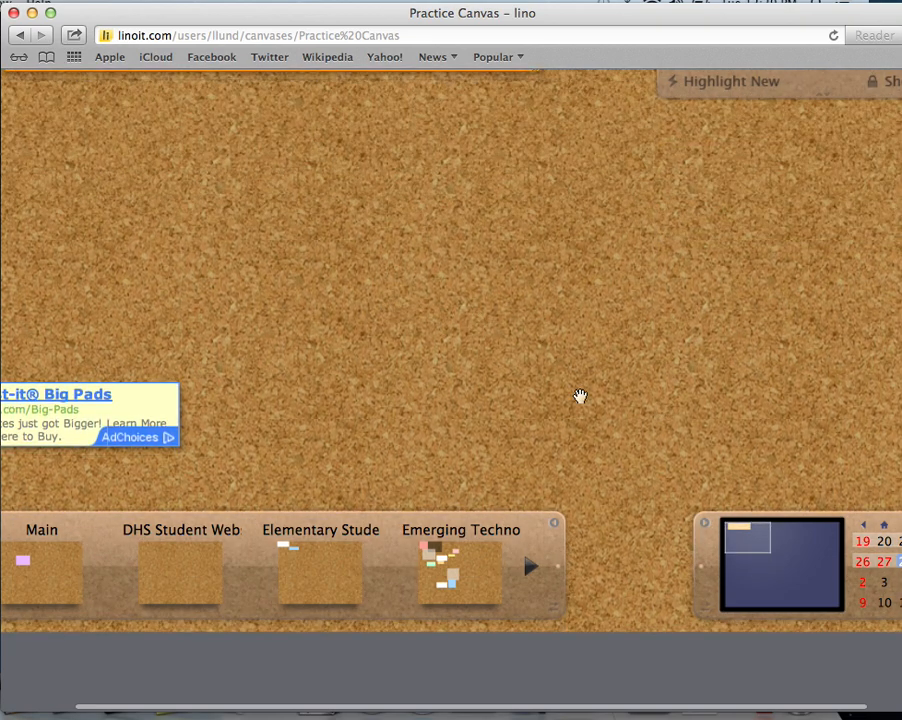
Step: Shift the orange sticky slightly to the right and up within the upper-left area of the canvas
{"action": "scroll", "coordinate": [474, 264], "scroll_direction": "up", "scroll_amount": 5}
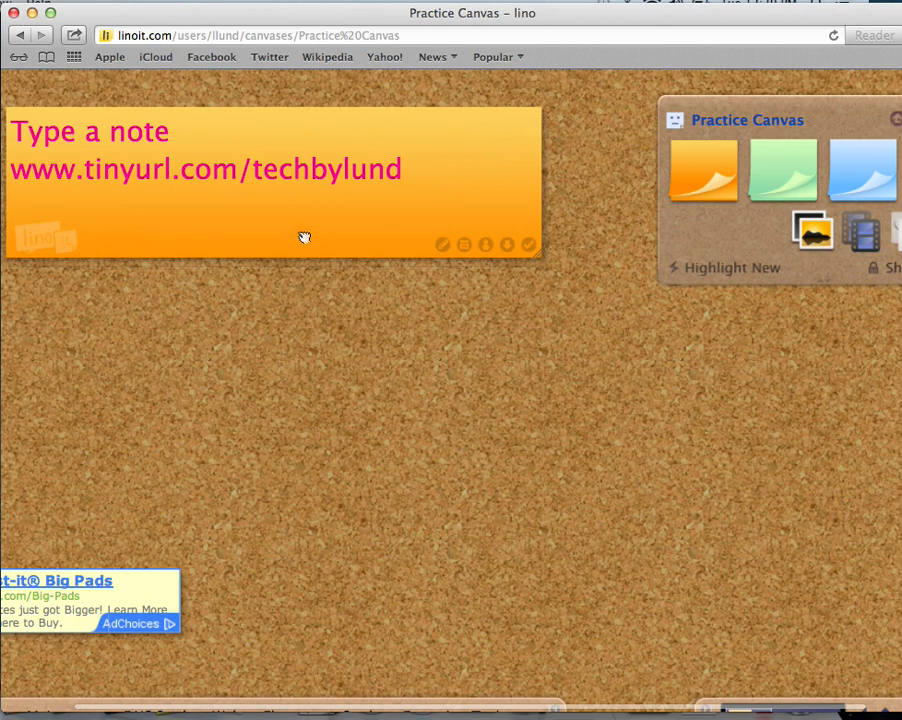
{"action": "left_click_drag", "start_coordinate": [302, 236], "coordinate": [341, 228]}
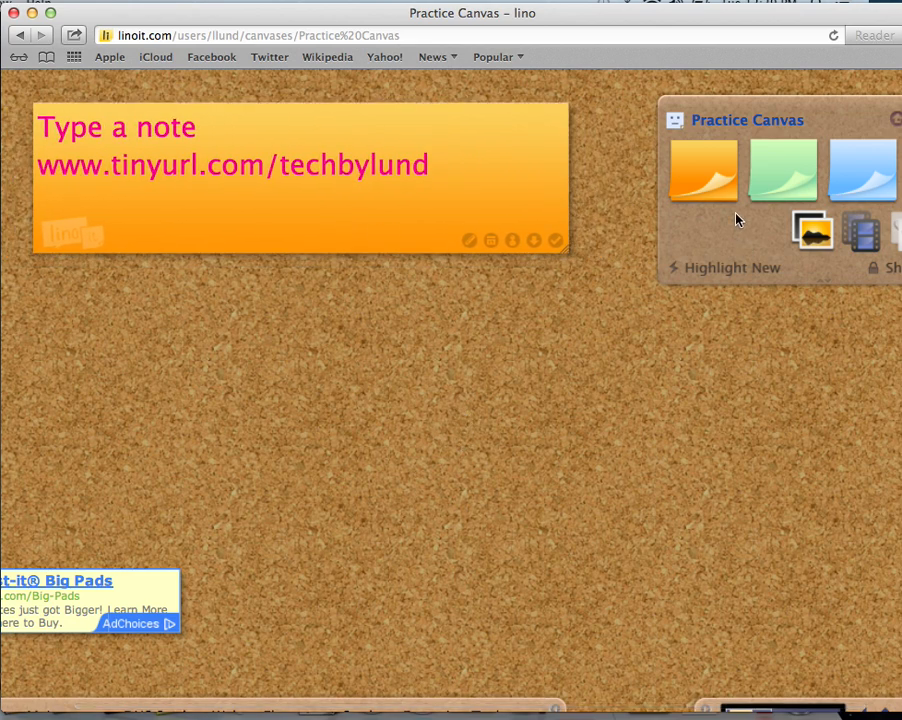
Step: Examine the options for posting a photo and a video, including the available picture sources, and cancel both without posting
{"action": "left_click", "coordinate": [817, 236]}
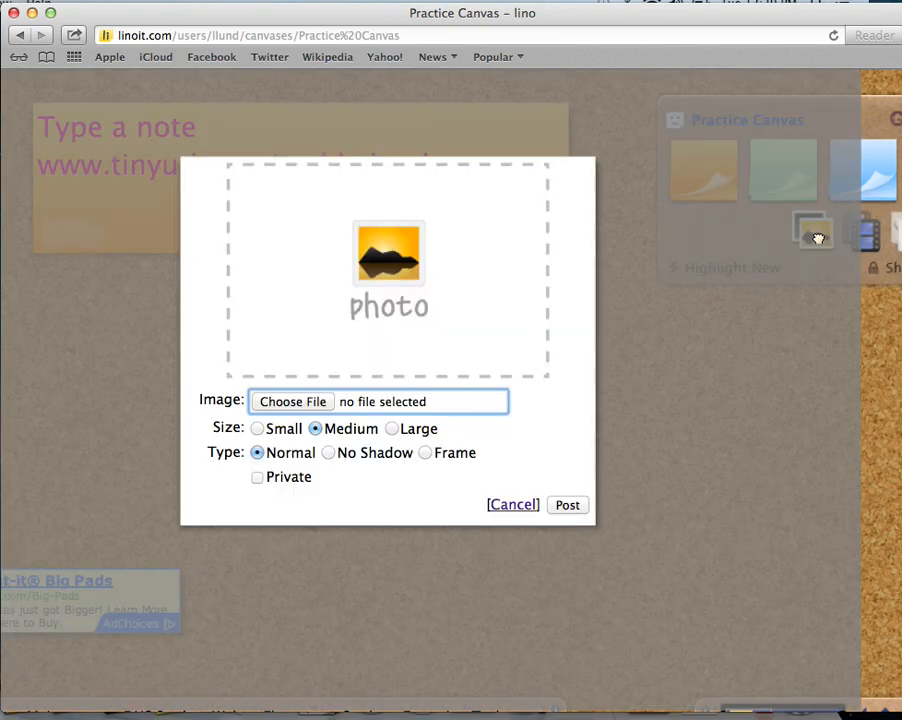
{"action": "left_click", "coordinate": [283, 403]}
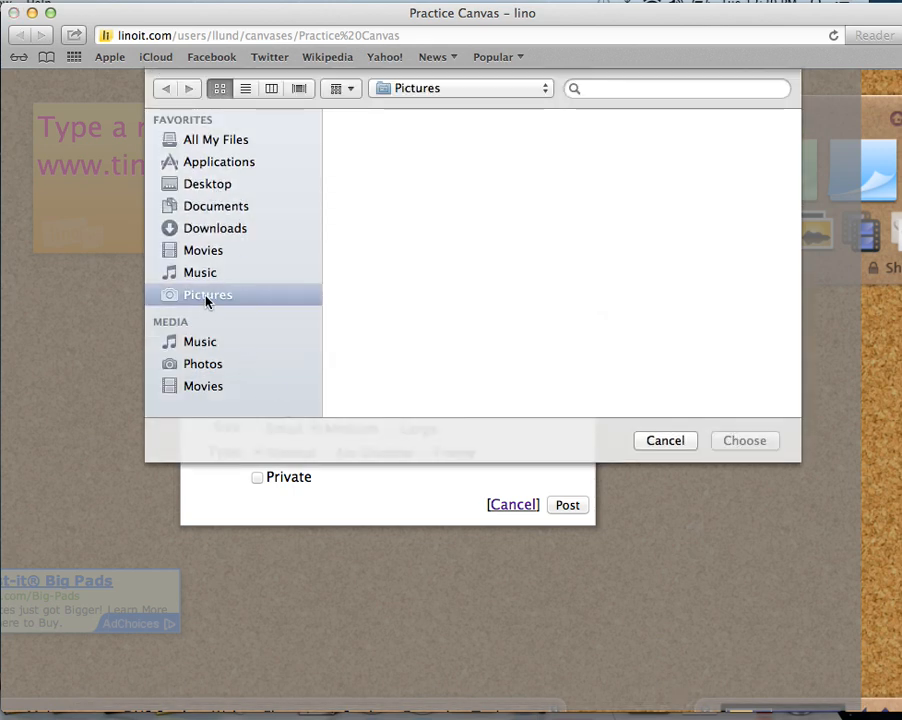
{"action": "left_click", "coordinate": [204, 366]}
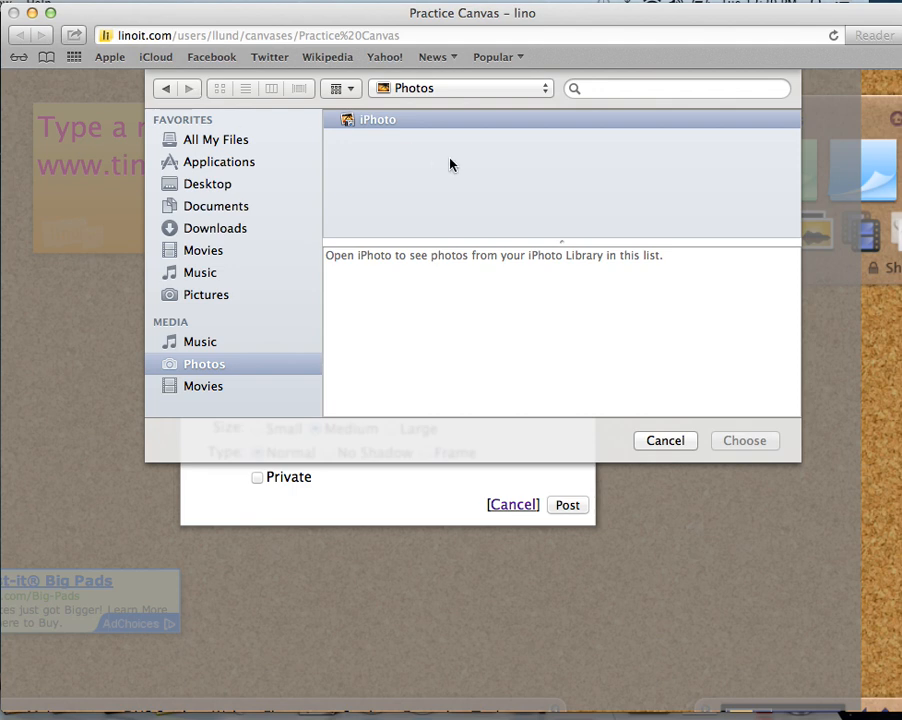
{"action": "left_click", "coordinate": [662, 441]}
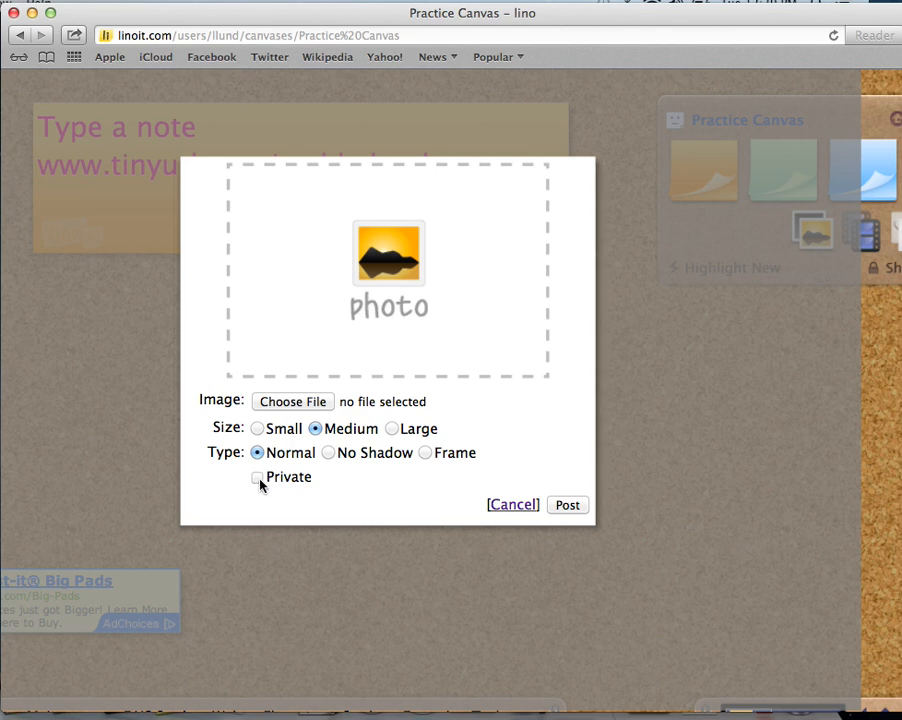
{"action": "left_click", "coordinate": [513, 505]}
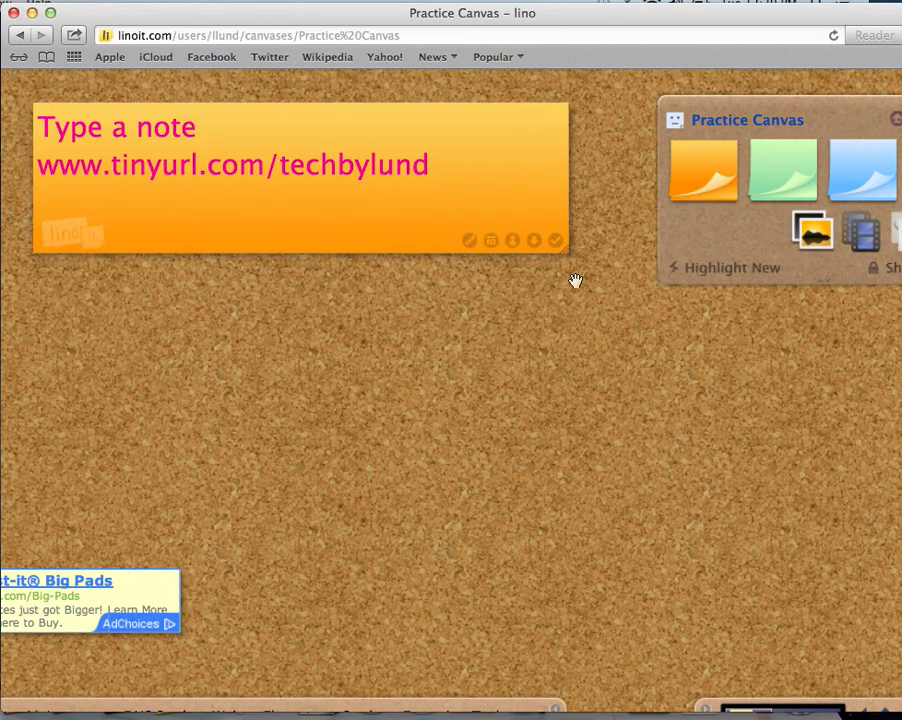
{"action": "left_click", "coordinate": [869, 241]}
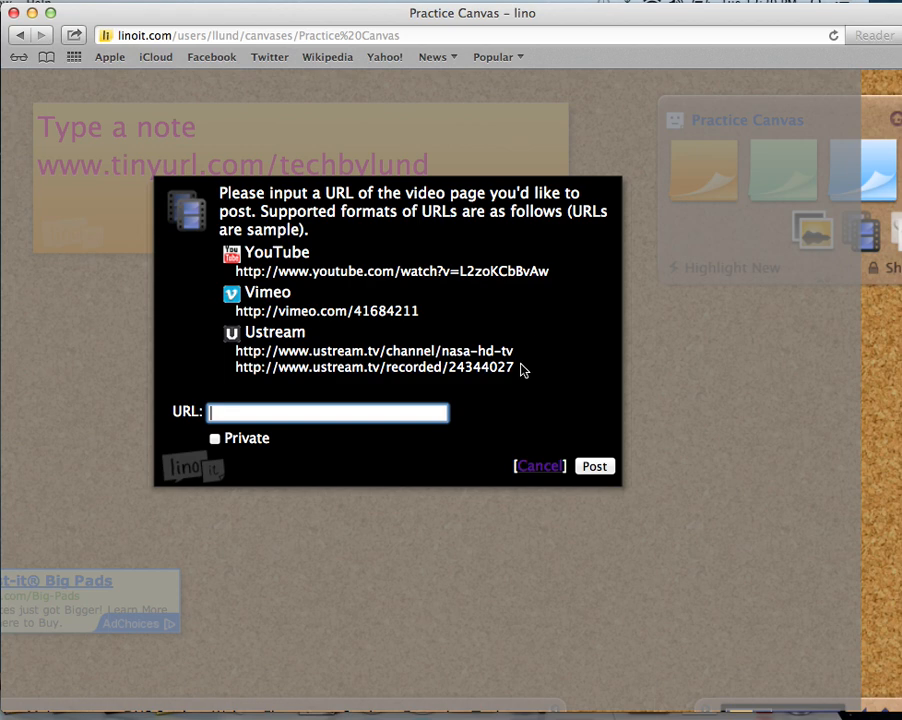
{"action": "left_click", "coordinate": [545, 467]}
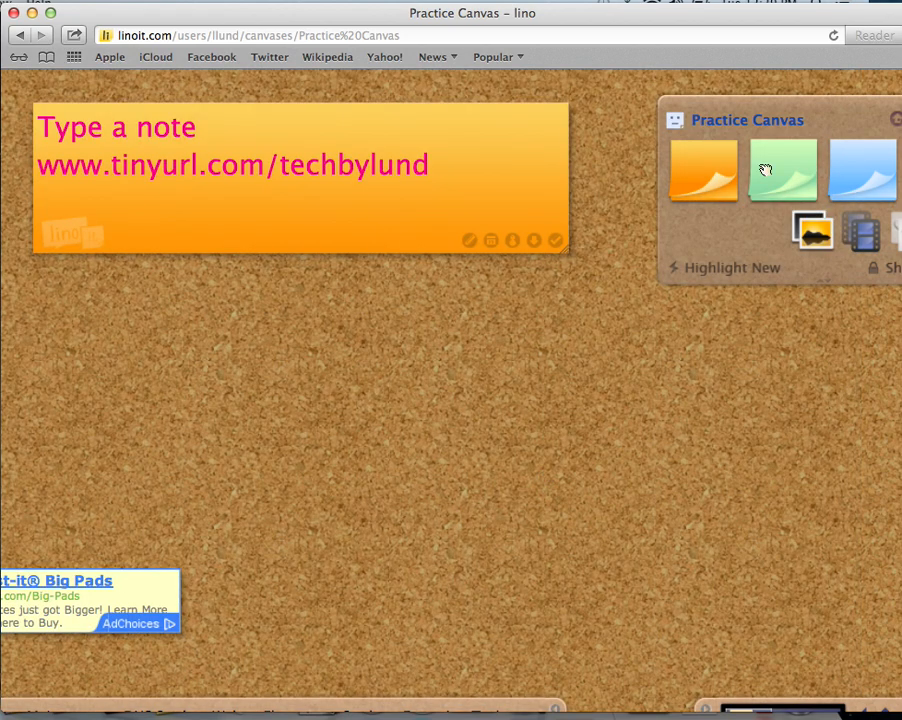
Step: Start a file attachment note and choose Apps Spreadsheet from the Documents folder as its attachment
{"action": "left_click", "coordinate": [897, 236]}
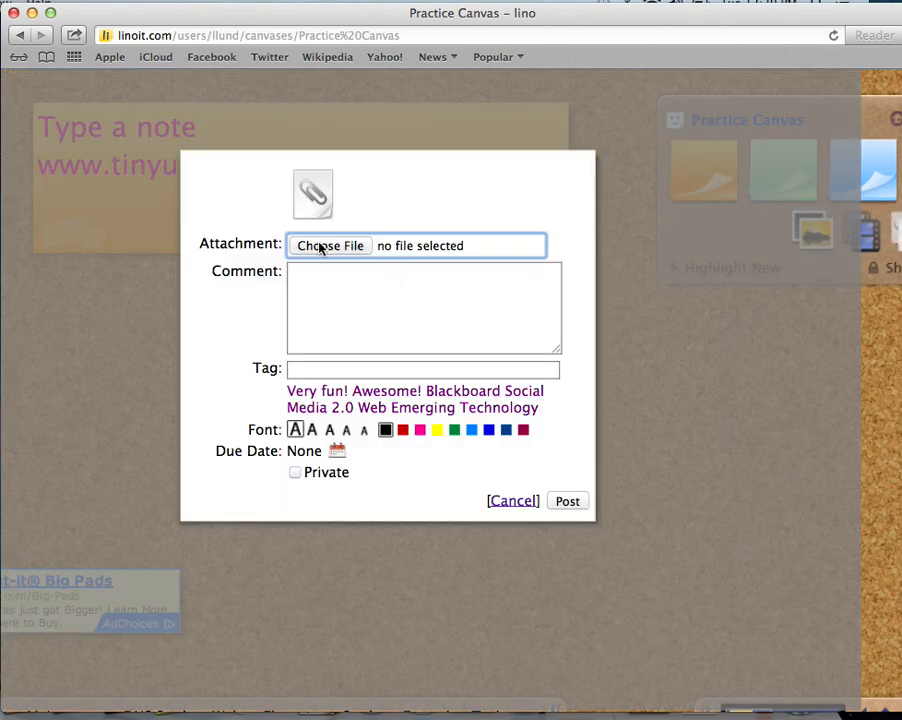
{"action": "left_click", "coordinate": [322, 248]}
{"action": "left_click", "coordinate": [296, 202]}
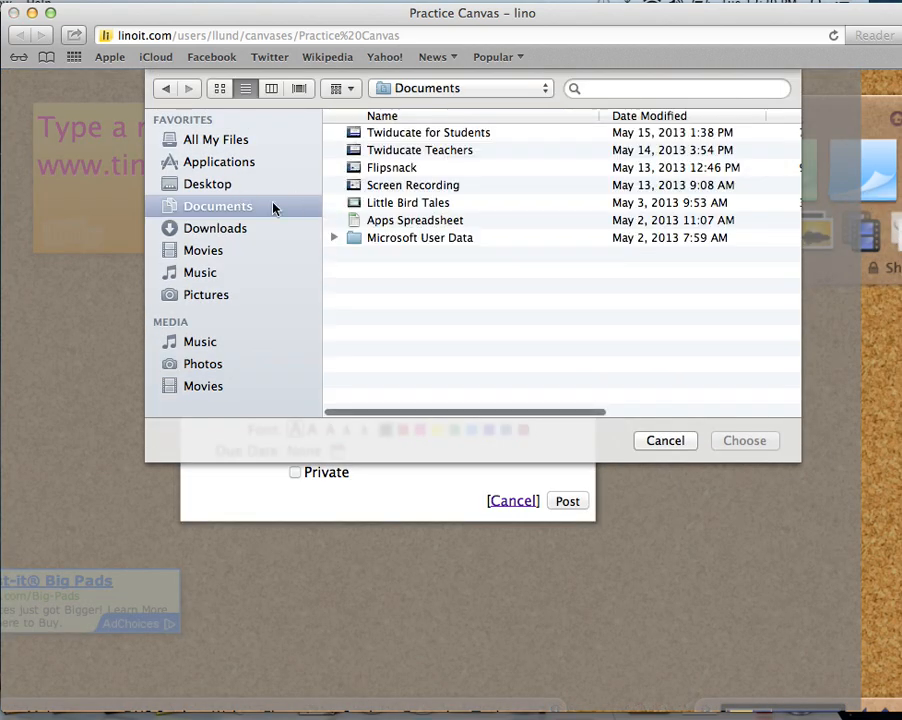
{"action": "left_click", "coordinate": [412, 222]}
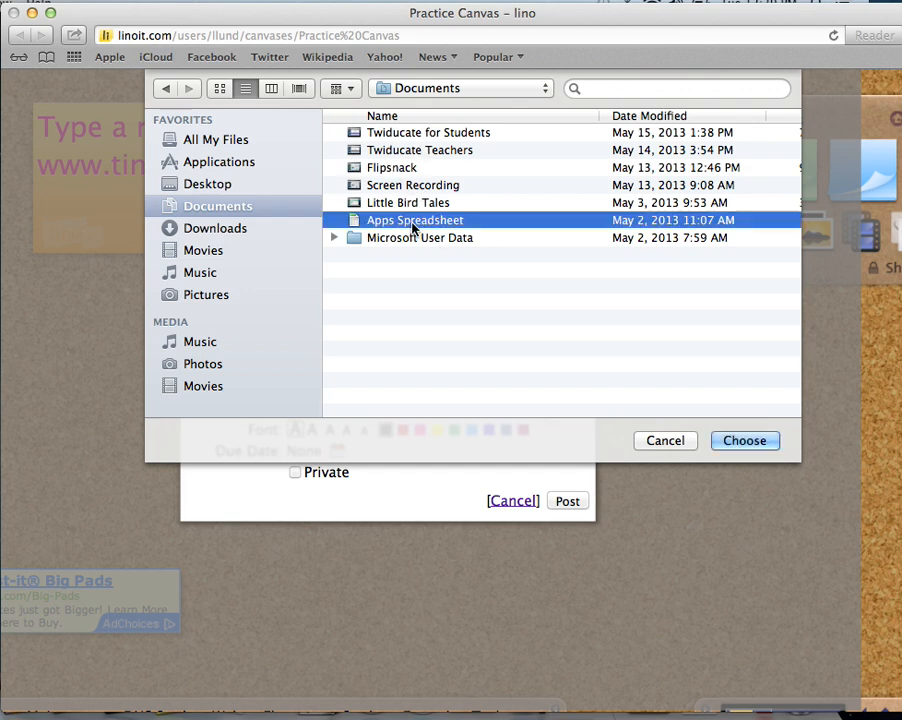
{"action": "left_click", "coordinate": [748, 445]}
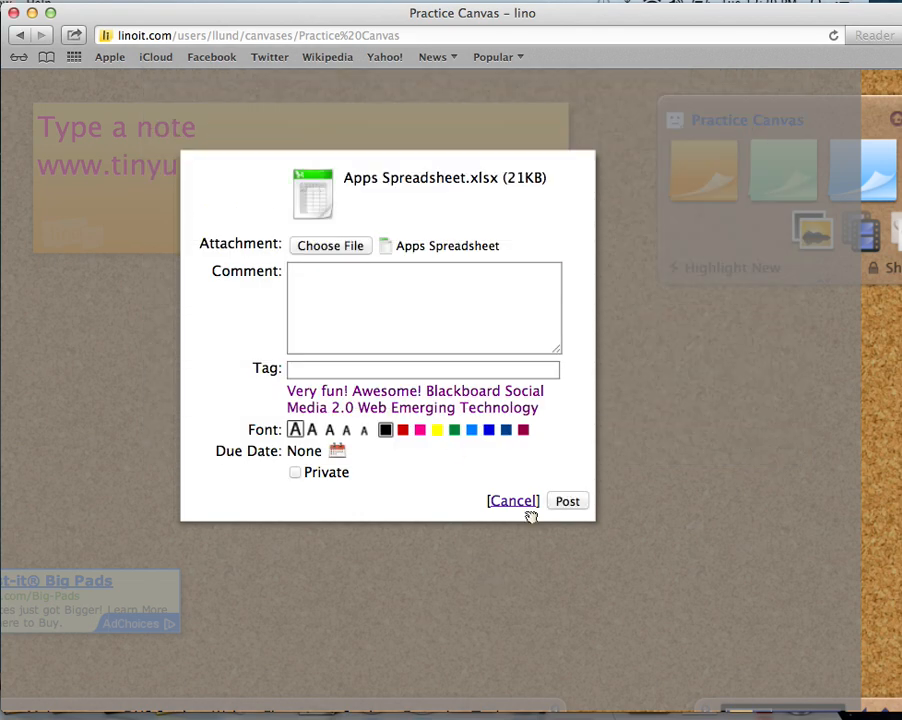
Step: Enter "List of Apps" as the comment for the attached spreadsheet
{"action": "left_click", "coordinate": [327, 292]}
{"action": "type", "text": "Ap"}
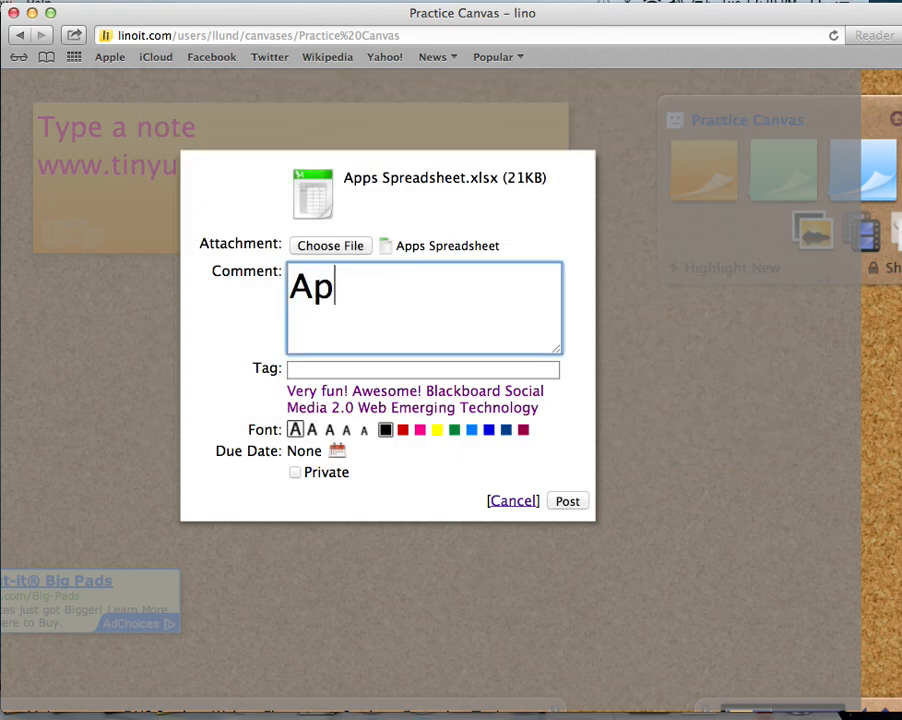
{"action": "key", "text": "BackSpace"}
{"action": "key", "text": "BackSpace"}
{"action": "type", "text": "List of Apps"}
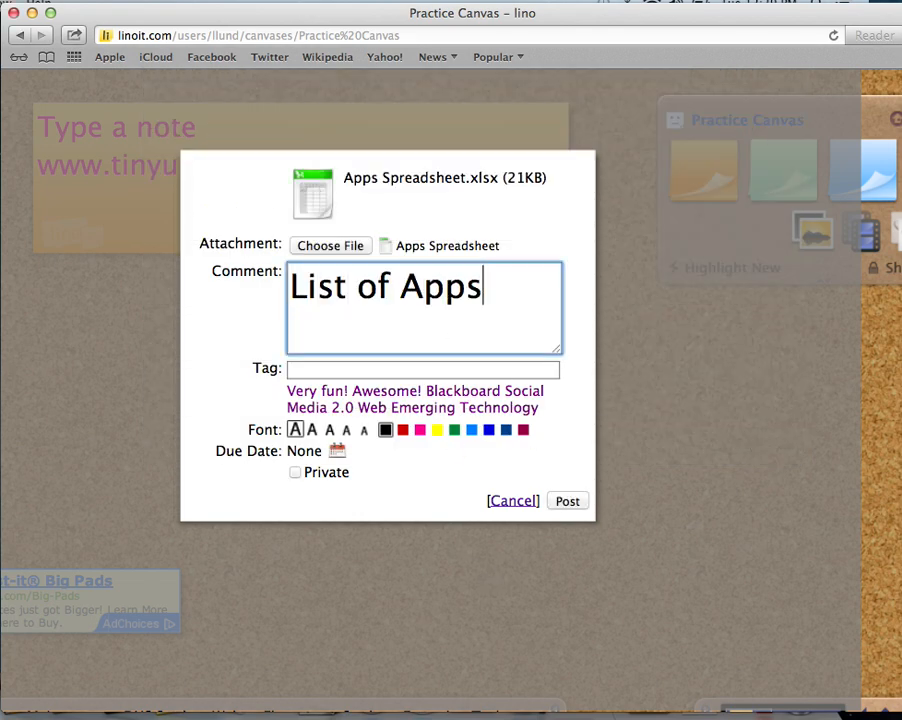
Step: Format the comment in the second-smallest font size and bright blue, and post the attachment to the canvas
{"action": "left_click", "coordinate": [312, 432]}
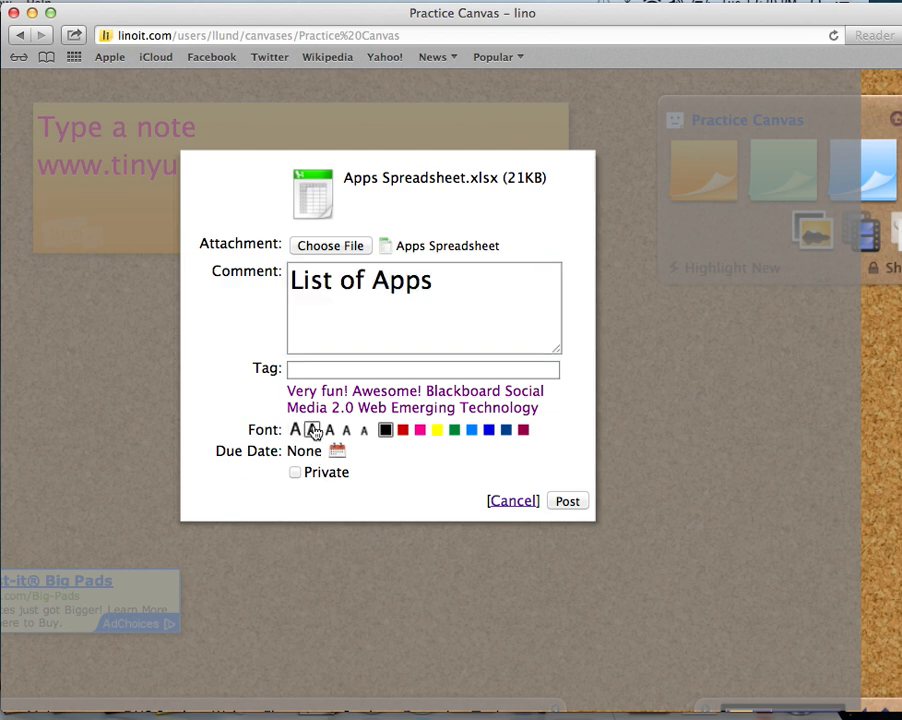
{"action": "left_click", "coordinate": [331, 431]}
{"action": "left_click", "coordinate": [345, 430]}
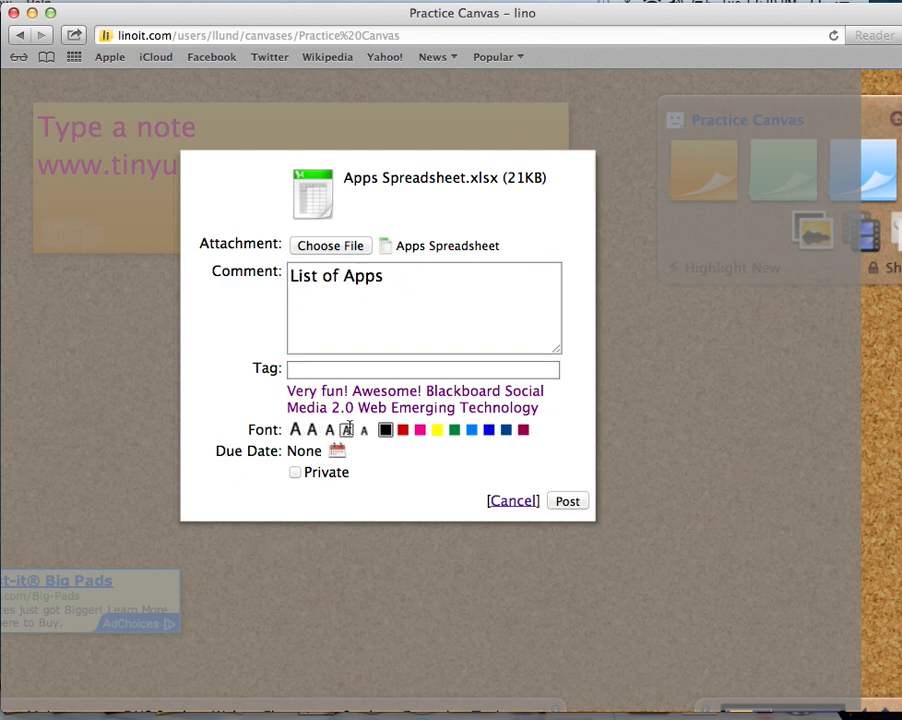
{"action": "left_click", "coordinate": [420, 431]}
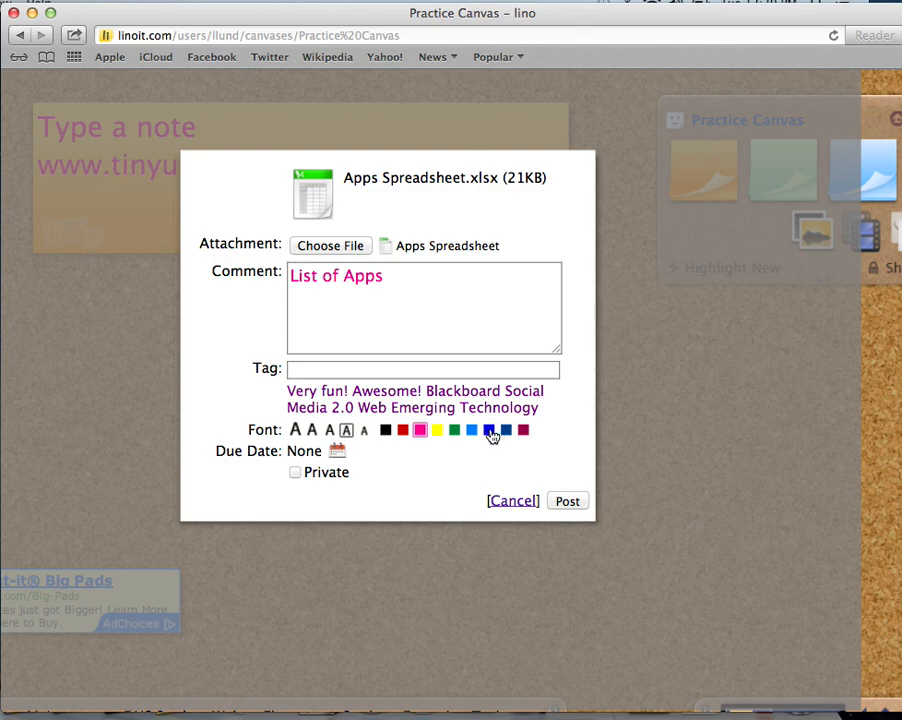
{"action": "left_click", "coordinate": [489, 430]}
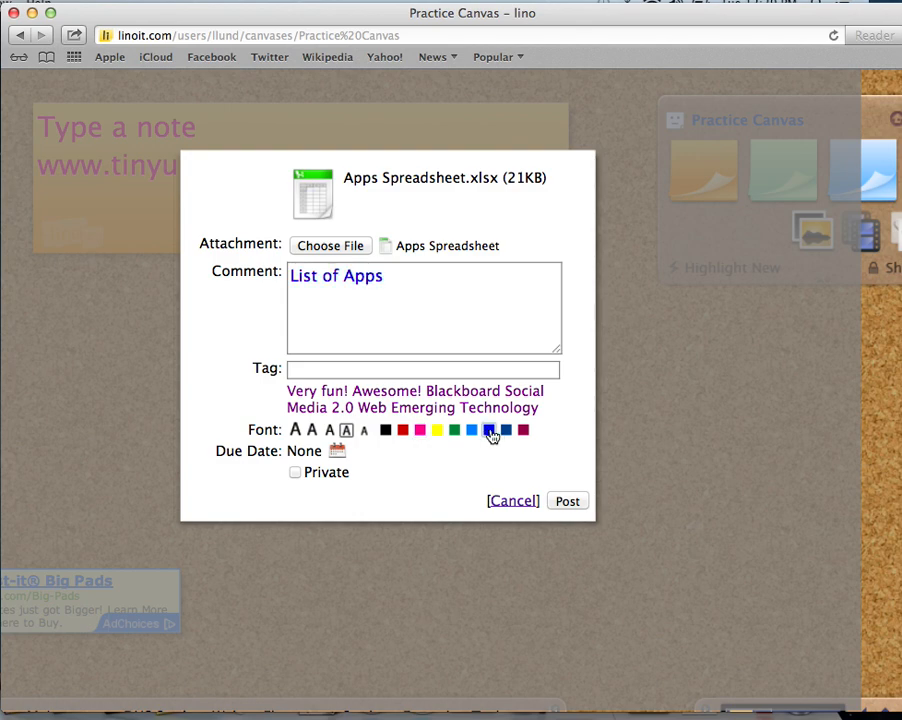
{"action": "left_click", "coordinate": [570, 501]}
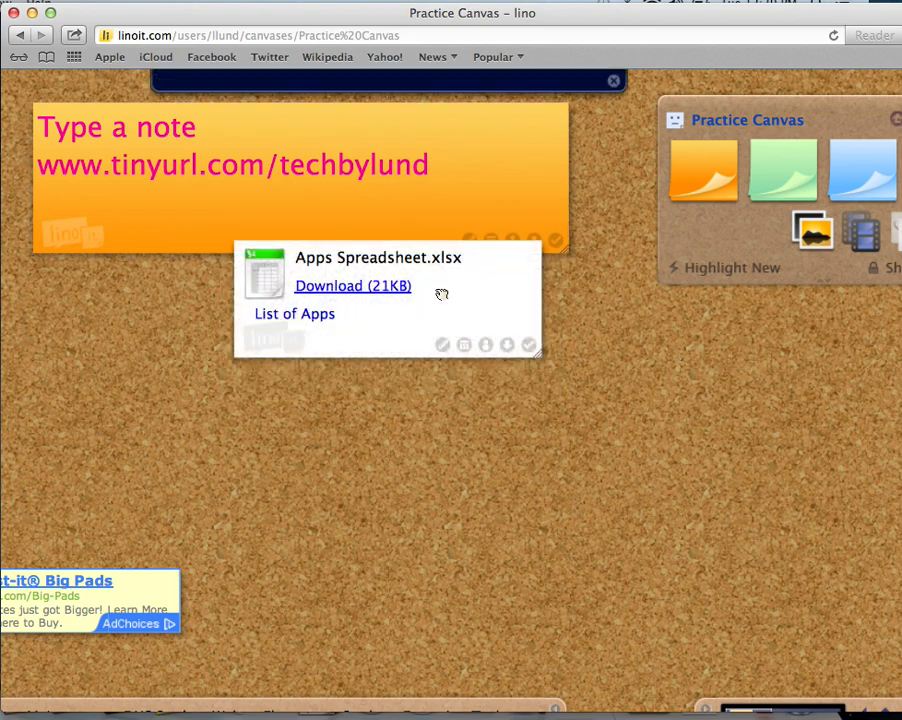
Step: Move the Apps Spreadsheet note clear of the orange sticky, pin it below, and try to move it while pinned
{"action": "left_click_drag", "start_coordinate": [434, 296], "coordinate": [474, 382]}
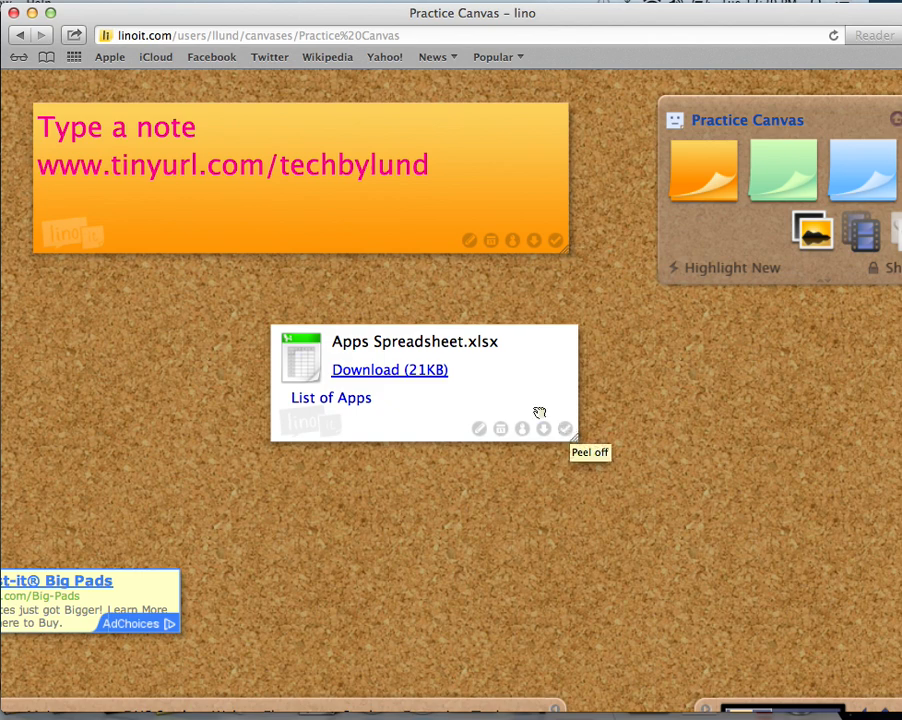
{"action": "left_click", "coordinate": [425, 330]}
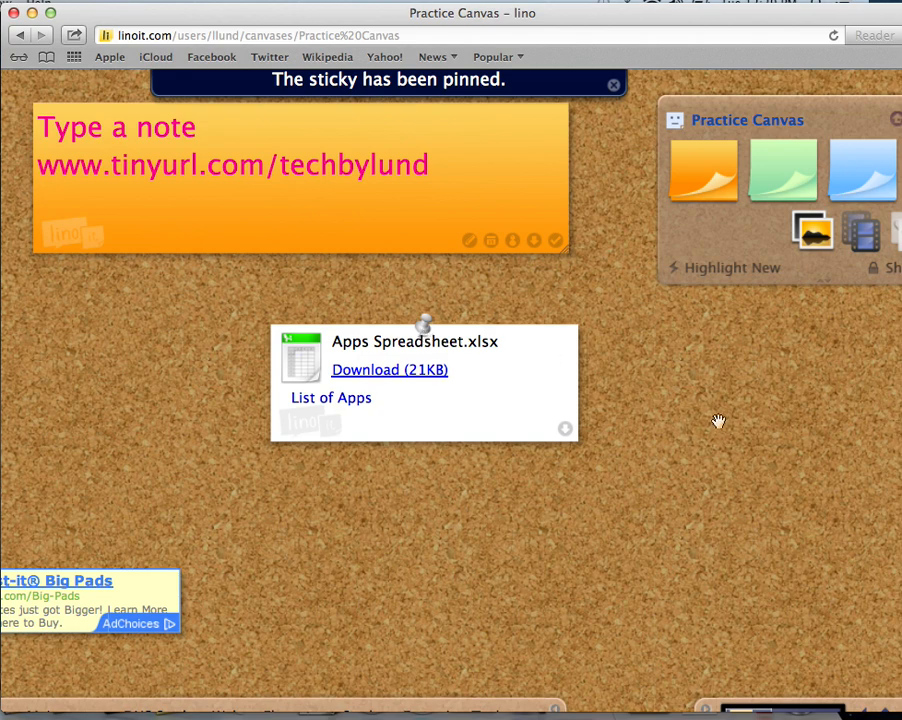
{"action": "left_click_drag", "start_coordinate": [513, 386], "coordinate": [496, 430]}
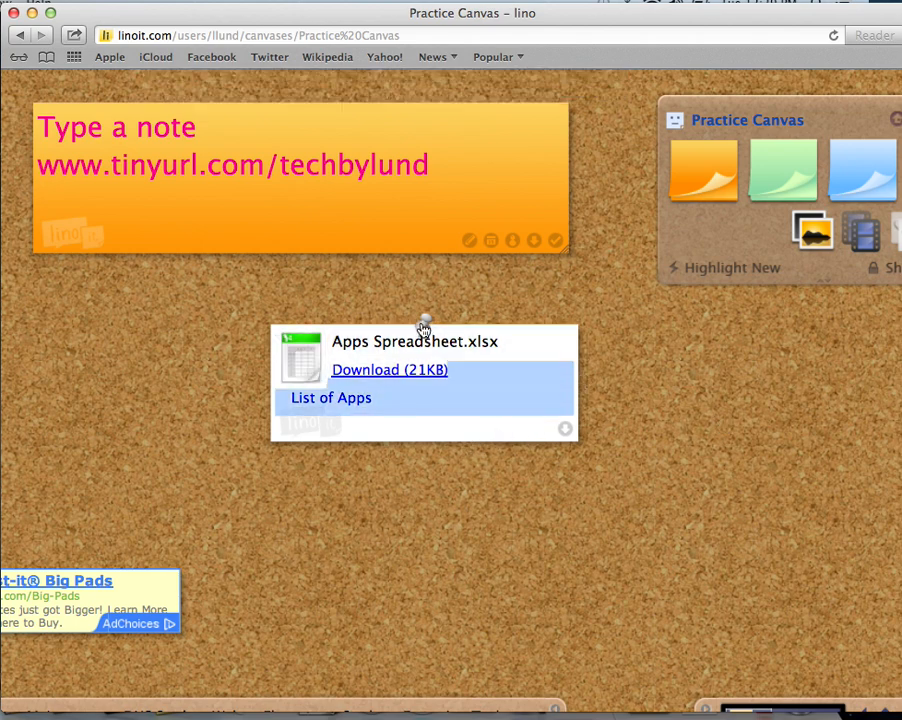
Step: Unpin the Apps Spreadsheet note and shift it up and left, closer to the orange sticky, then pin and unpin it again
{"action": "left_click", "coordinate": [424, 323]}
{"action": "left_click_drag", "start_coordinate": [495, 377], "coordinate": [447, 340]}
{"action": "left_click", "coordinate": [375, 288]}
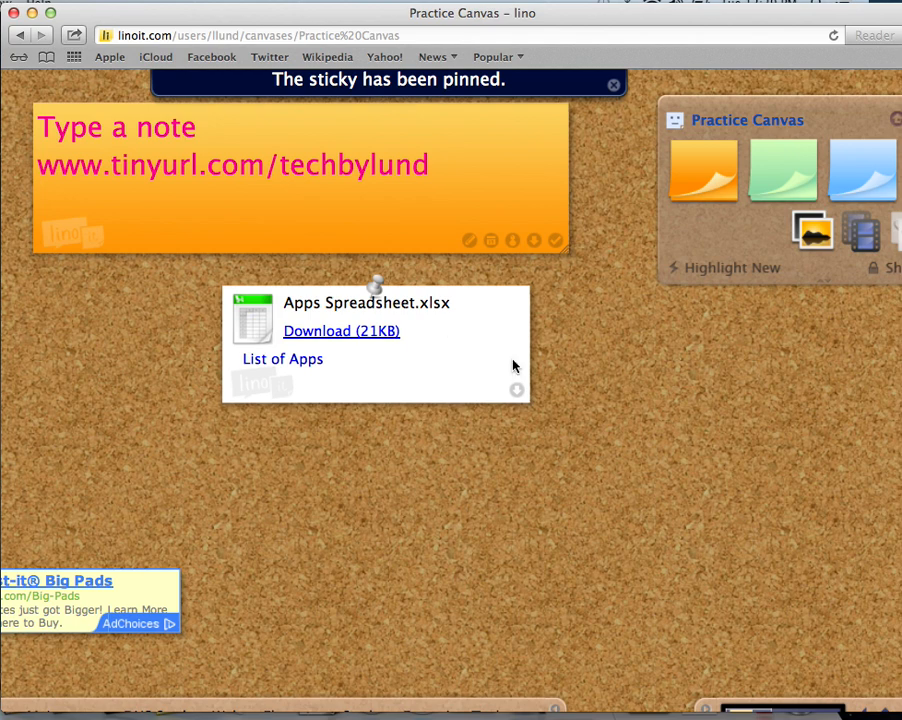
{"action": "left_click", "coordinate": [378, 289]}
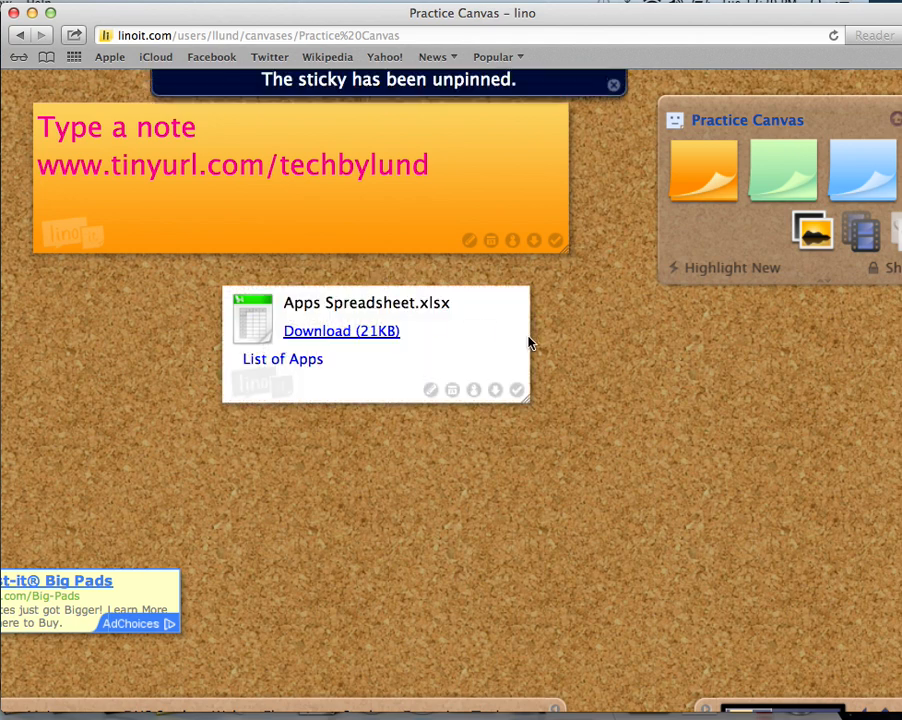
Step: Peel off the Apps Spreadsheet note, undo its removal, and open the list of canvases for copying it
{"action": "left_click", "coordinate": [518, 392]}
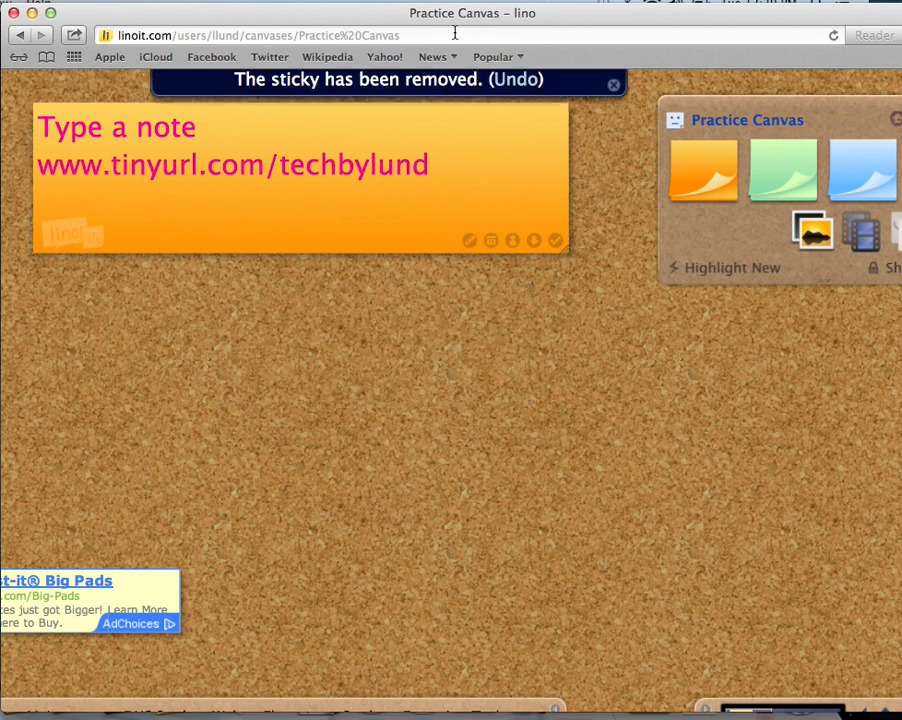
{"action": "left_click", "coordinate": [517, 80]}
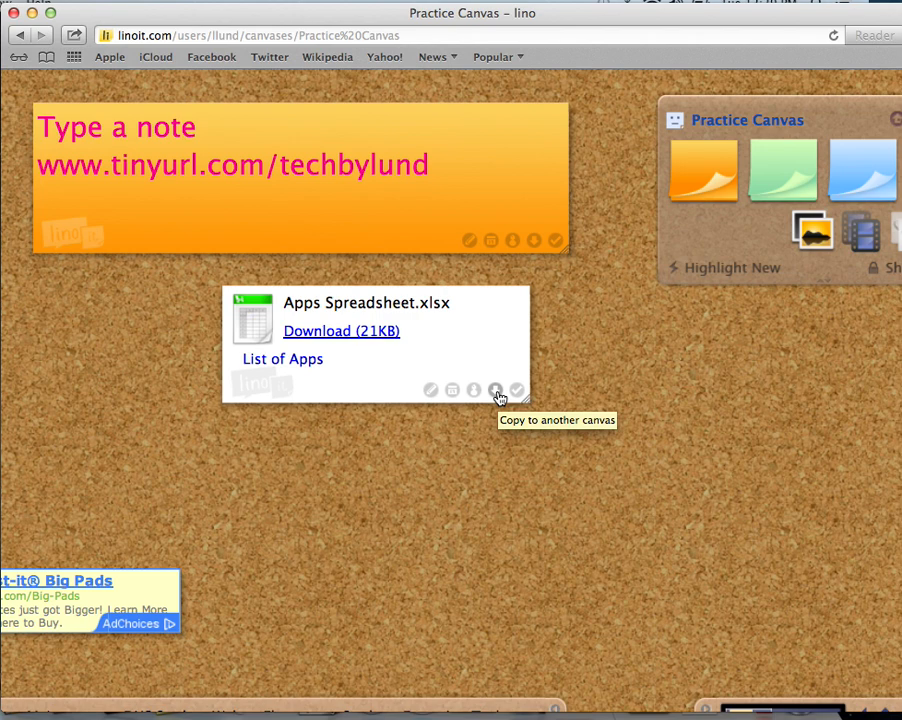
{"action": "left_click", "coordinate": [496, 392]}
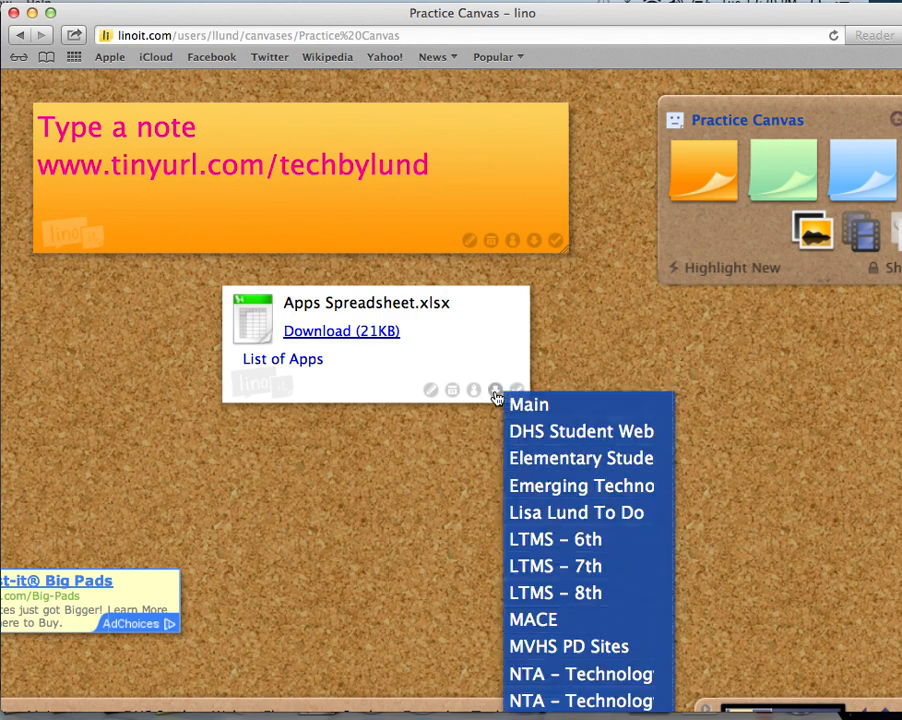
{"action": "left_click", "coordinate": [581, 568]}
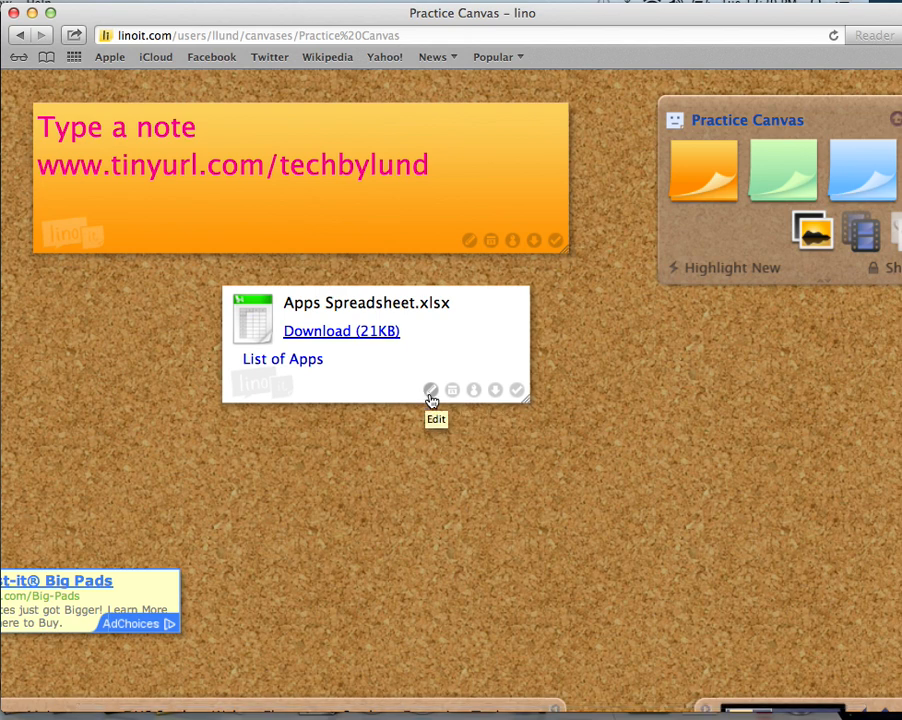
Step: Post a transparent note reading "Categories" on the canvas, with the default font settings
{"action": "left_click_drag", "start_coordinate": [702, 271], "coordinate": [832, 465]}
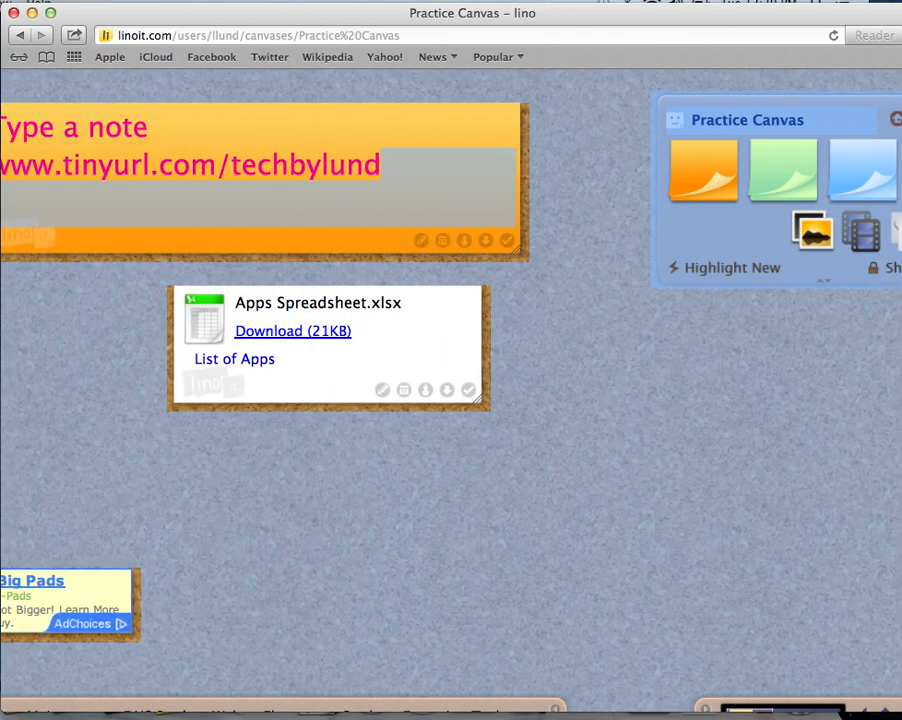
{"action": "left_click", "coordinate": [898, 232]}
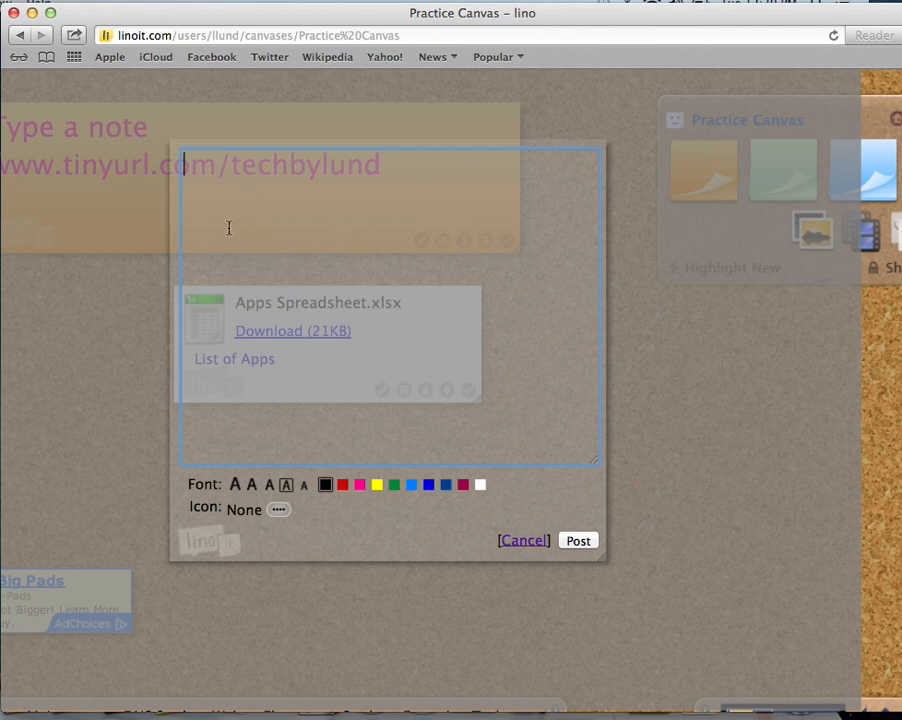
{"action": "type", "text": "Categories"}
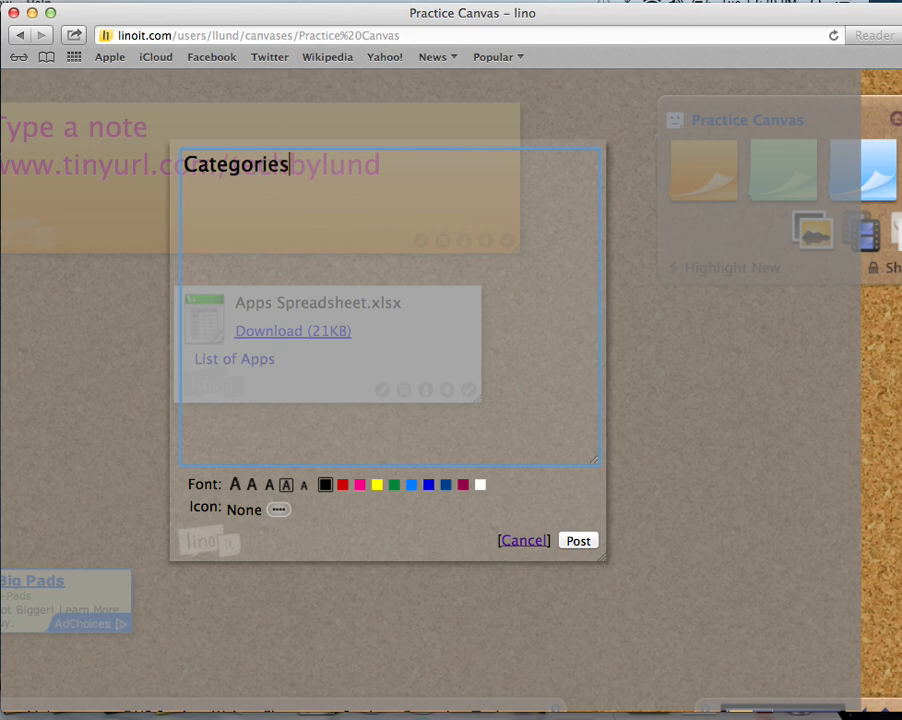
{"action": "left_click", "coordinate": [577, 542]}
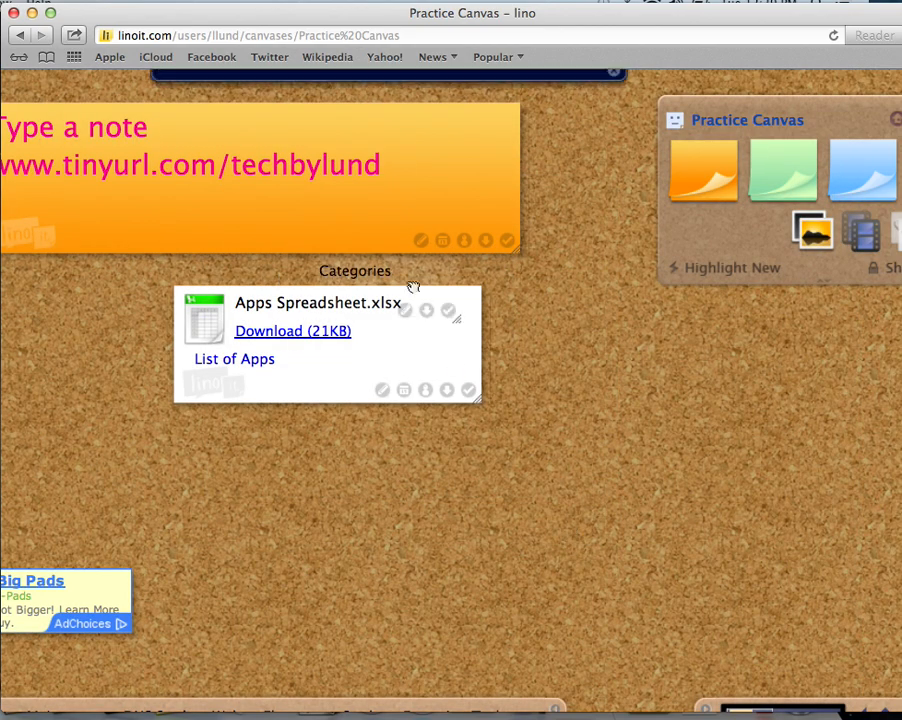
Step: Move the Categories note to the right of the Apps Spreadsheet note, and pin and unpin it there
{"action": "left_click_drag", "start_coordinate": [413, 272], "coordinate": [611, 345]}
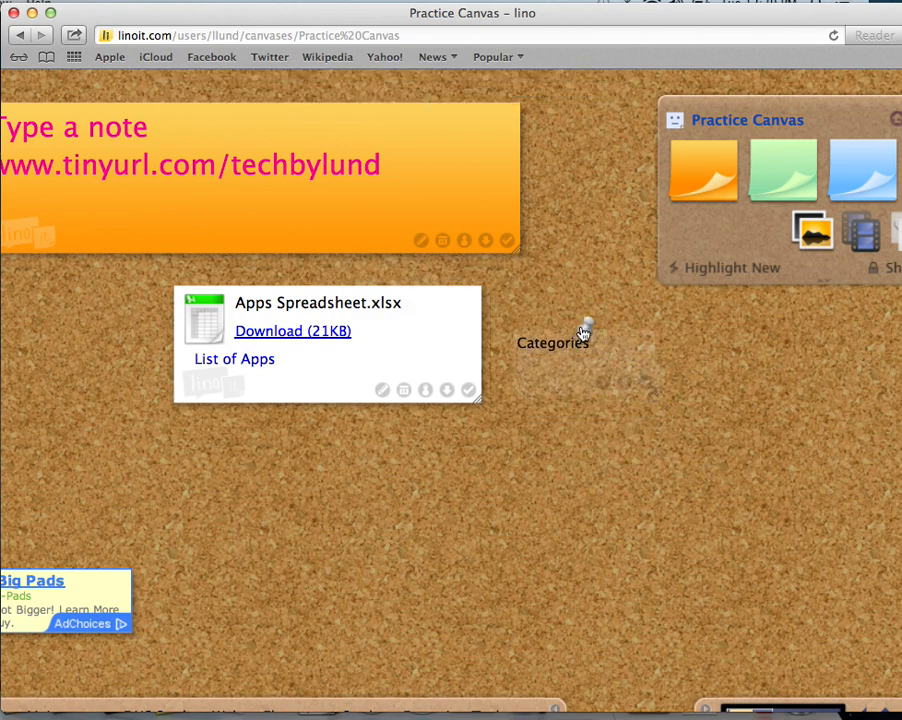
{"action": "left_click", "coordinate": [589, 332]}
{"action": "left_click", "coordinate": [584, 331]}
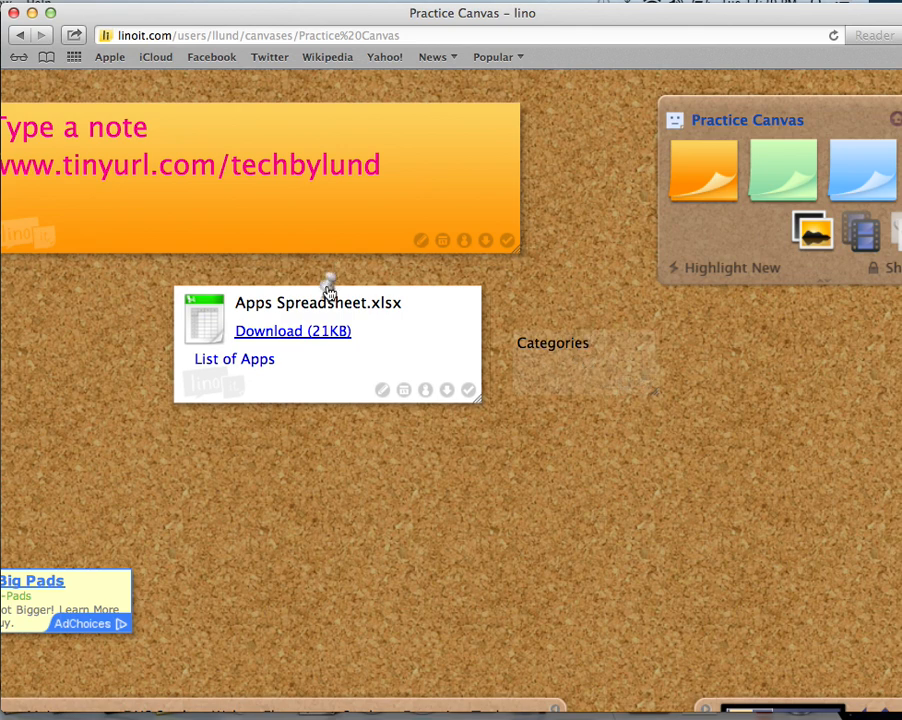
Step: Reveal the Tweet and Like sharing options for the canvas
{"action": "scroll", "coordinate": [340, 189], "scroll_direction": "down", "scroll_amount": 3}
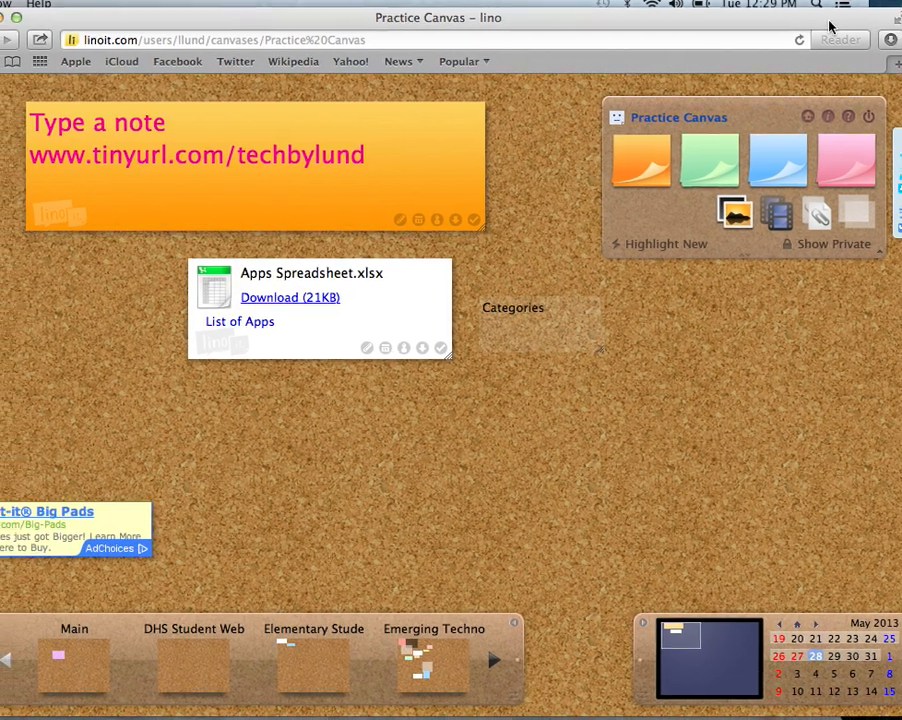
{"action": "mouse_move", "coordinate": [893, 195]}
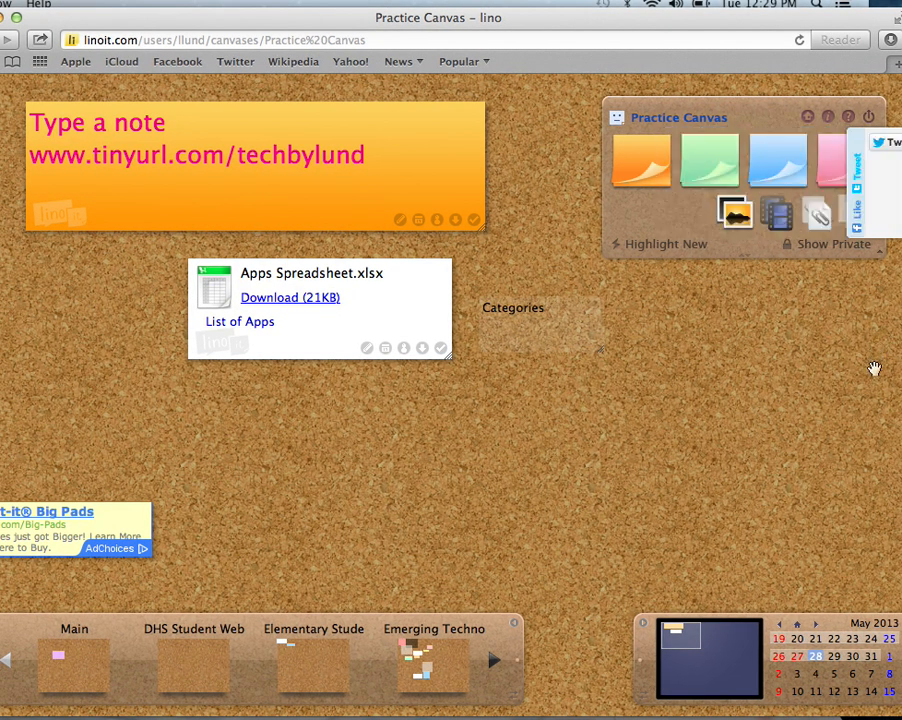
Step: Leave Practice Canvas for the account's My Page and look over its Updated Canvases list
{"action": "left_click_drag", "start_coordinate": [672, 220], "coordinate": [680, 285]}
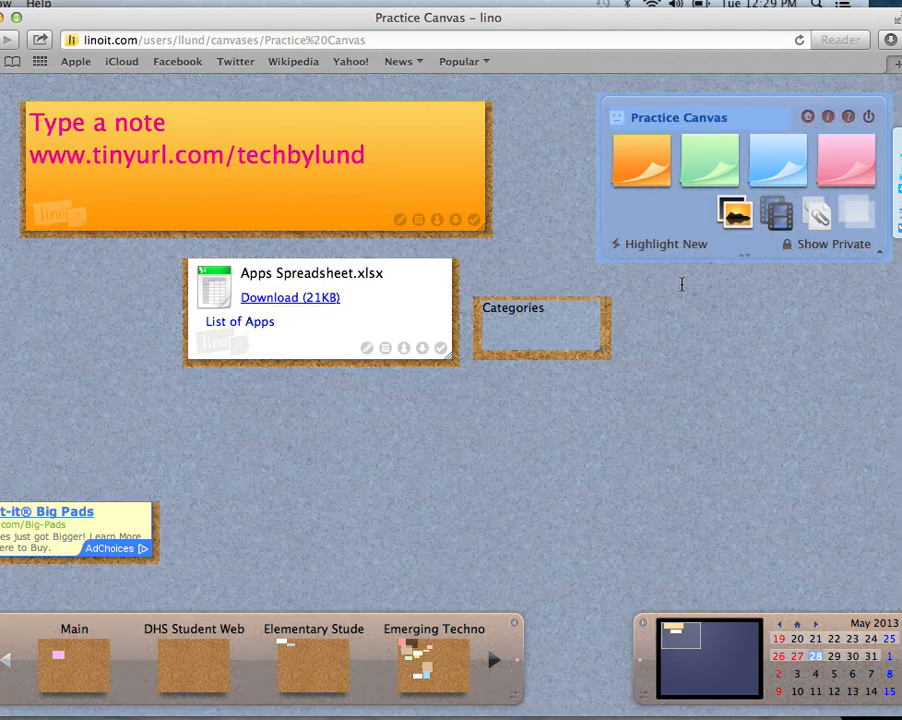
{"action": "left_click", "coordinate": [689, 290]}
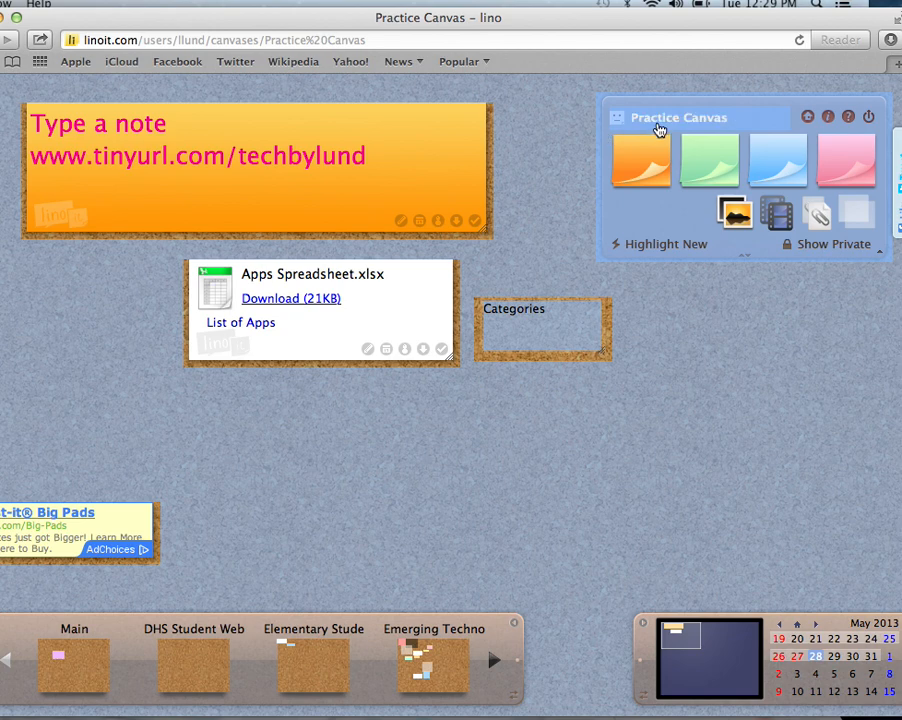
{"action": "left_click", "coordinate": [616, 118]}
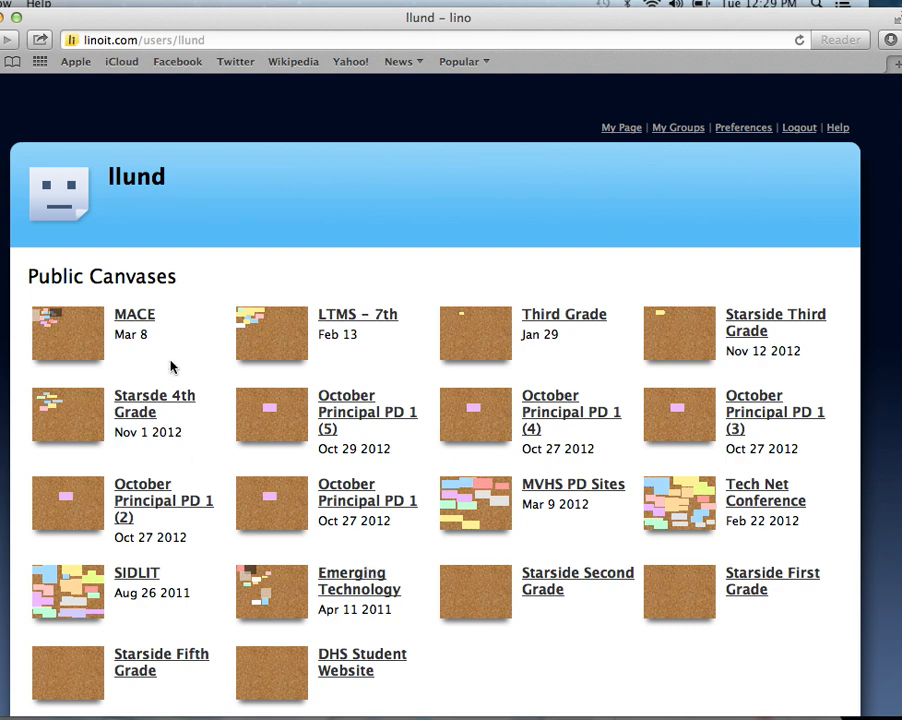
{"action": "left_click", "coordinate": [66, 205]}
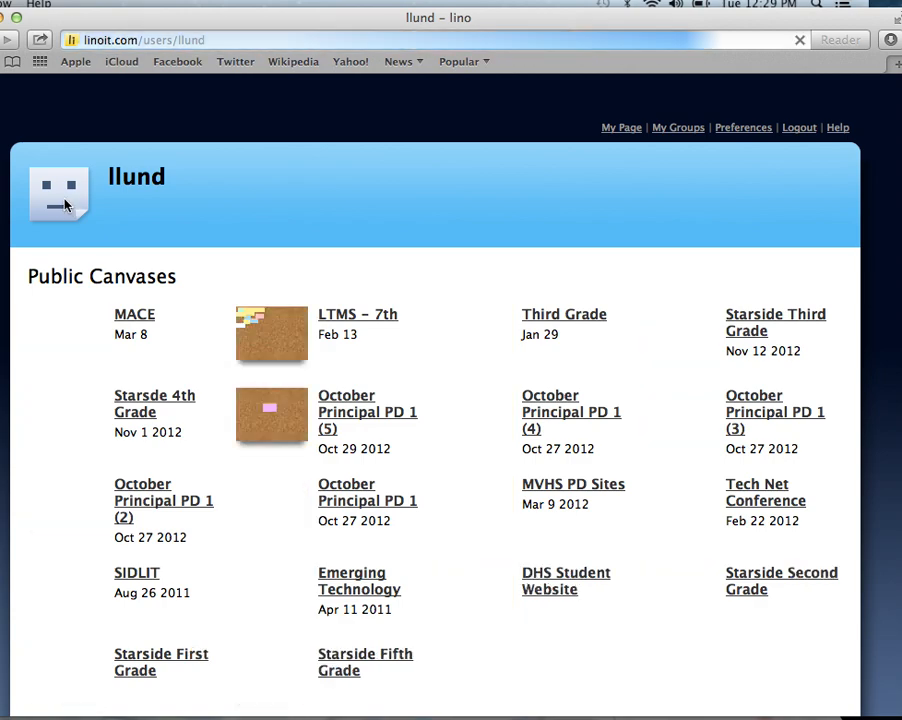
{"action": "left_click", "coordinate": [622, 130]}
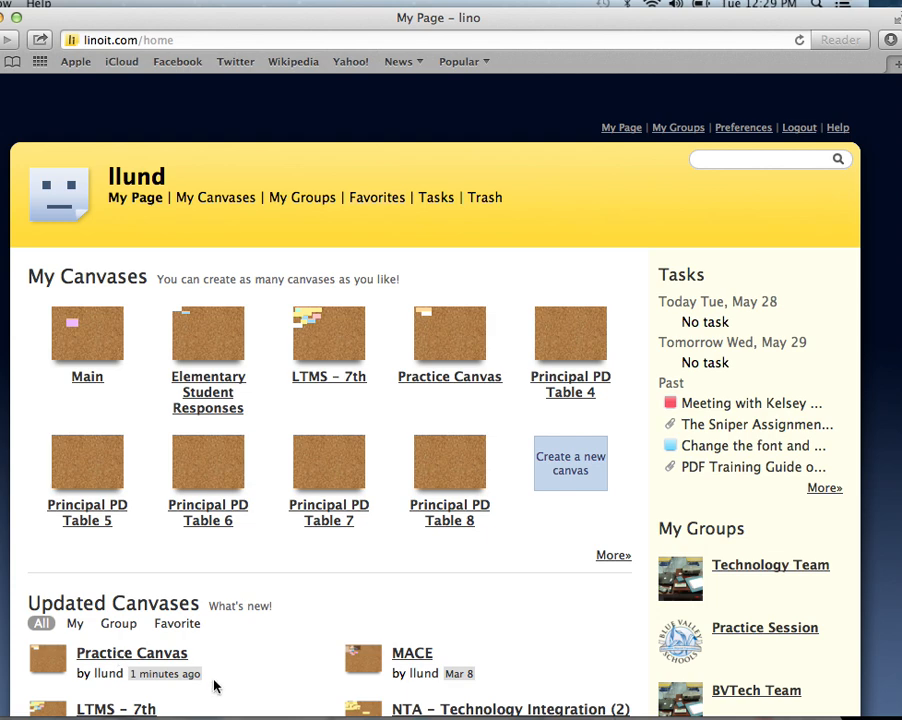
{"action": "scroll", "coordinate": [215, 684], "scroll_direction": "down", "scroll_amount": 2}
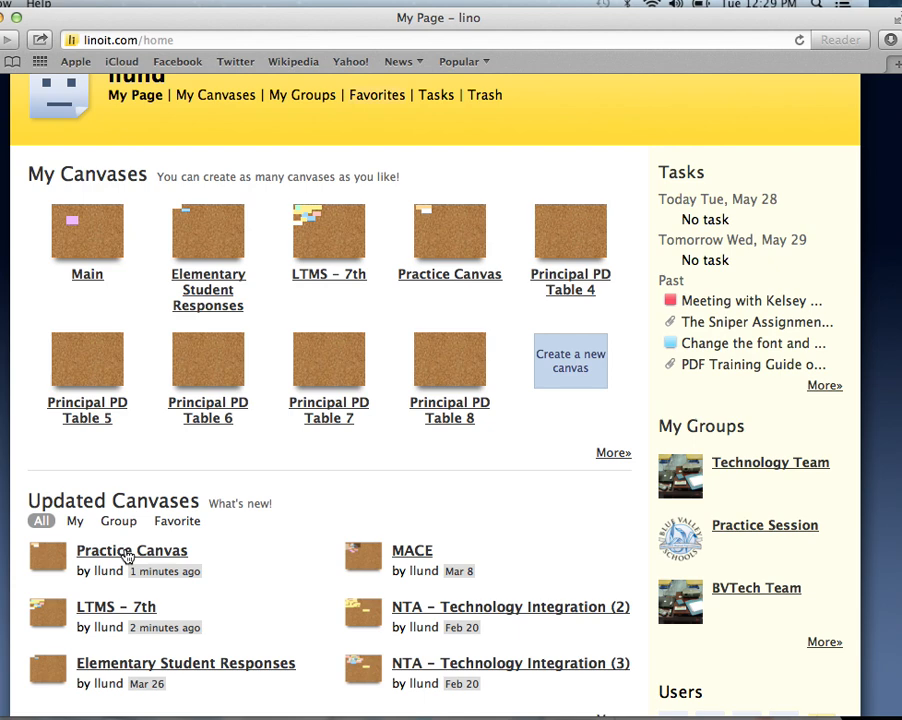
Step: Look through My Groups and open the Practice Session canvas of the Practice Session group
{"action": "left_click", "coordinate": [298, 96]}
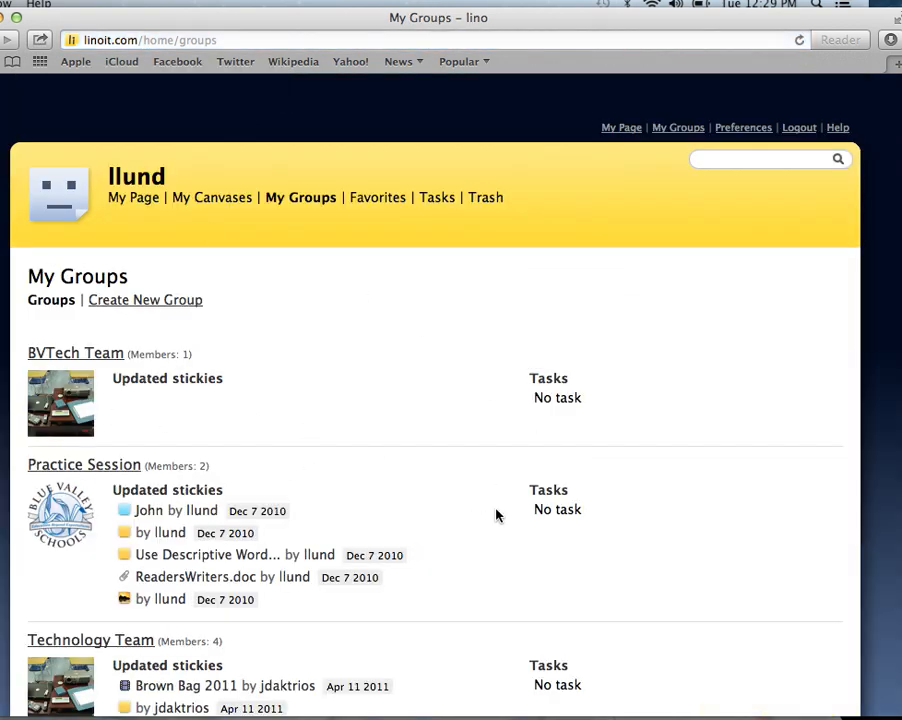
{"action": "scroll", "coordinate": [447, 585], "scroll_direction": "down", "scroll_amount": 5}
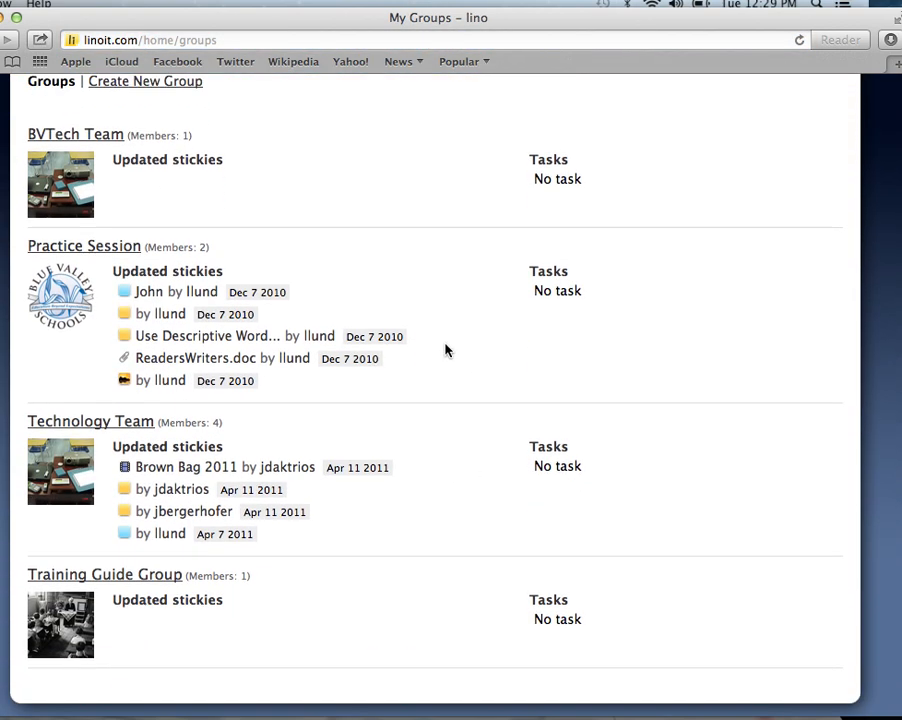
{"action": "scroll", "coordinate": [447, 350], "scroll_direction": "up", "scroll_amount": 5}
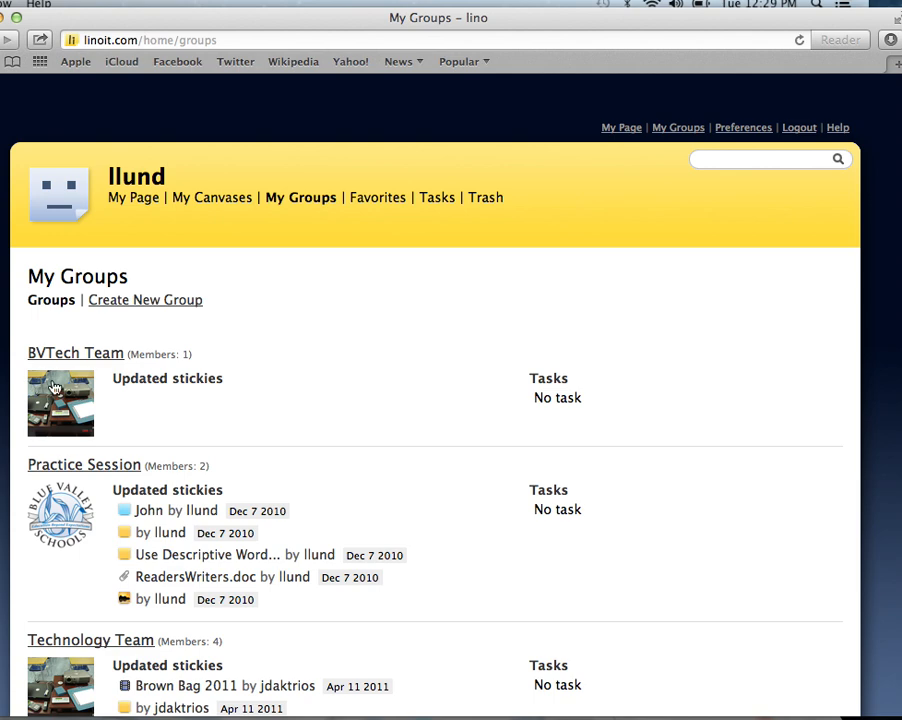
{"action": "left_click", "coordinate": [93, 470]}
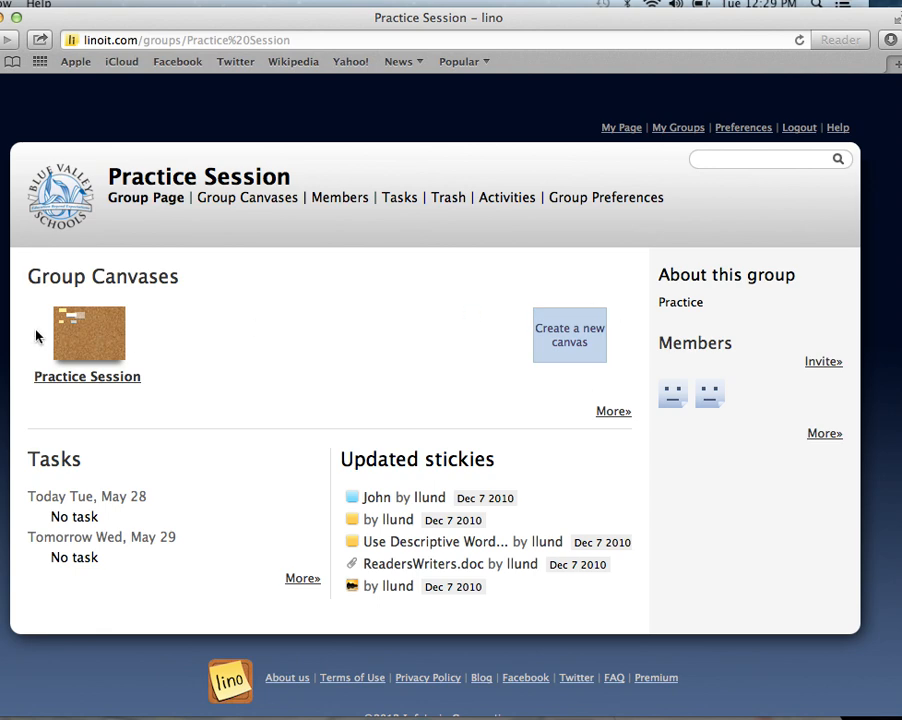
{"action": "left_click", "coordinate": [91, 378]}
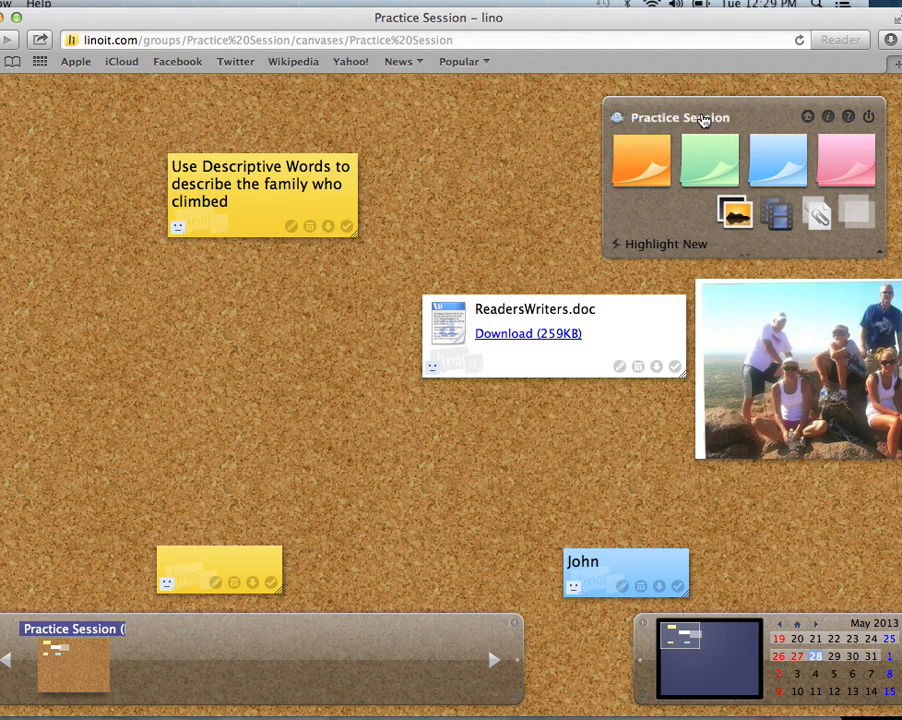
Step: Review the preferences of the Practice Session group canvas and the group's list of members
{"action": "left_click", "coordinate": [622, 121]}
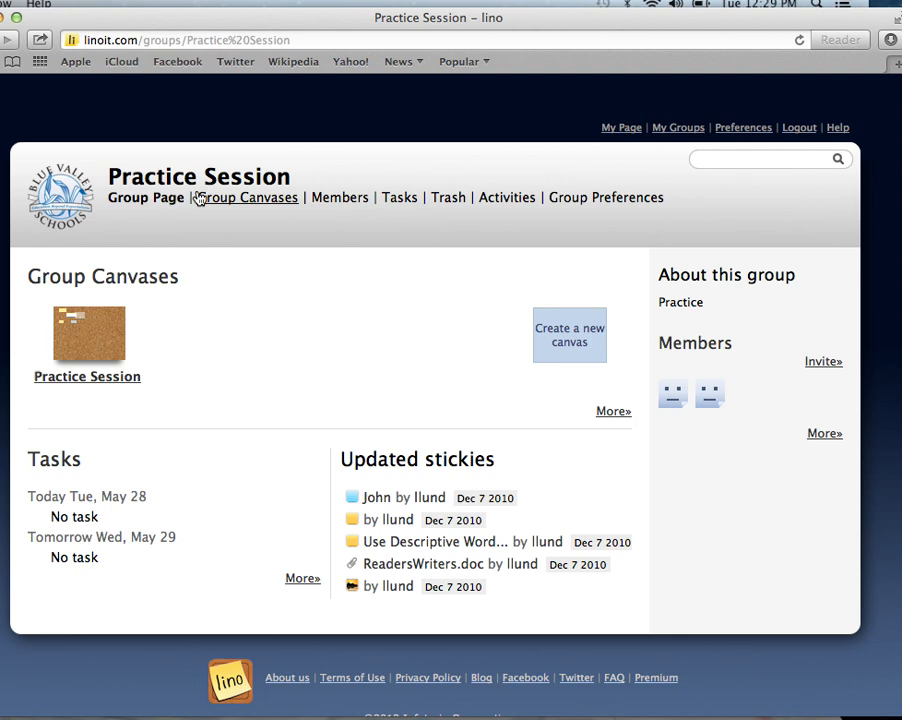
{"action": "left_click", "coordinate": [249, 199]}
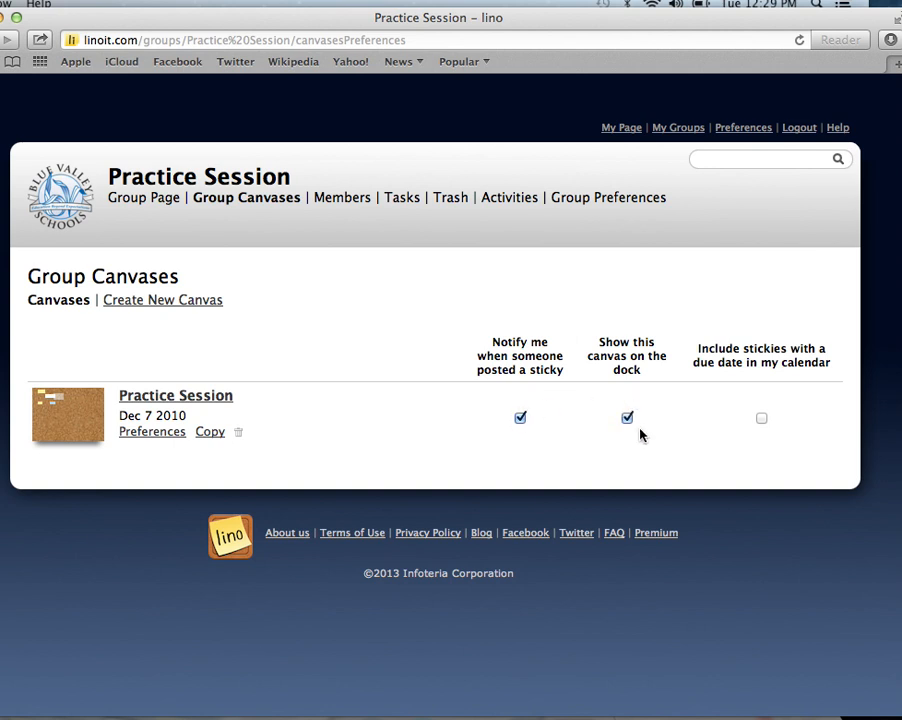
{"action": "left_click", "coordinate": [152, 432]}
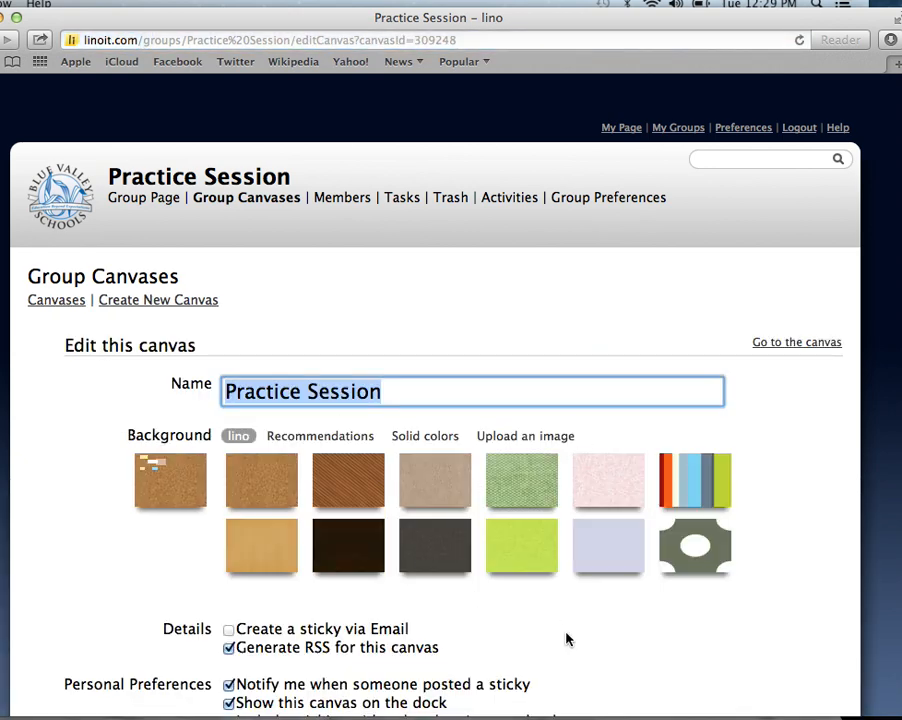
{"action": "scroll", "coordinate": [566, 636], "scroll_direction": "down", "scroll_amount": 5}
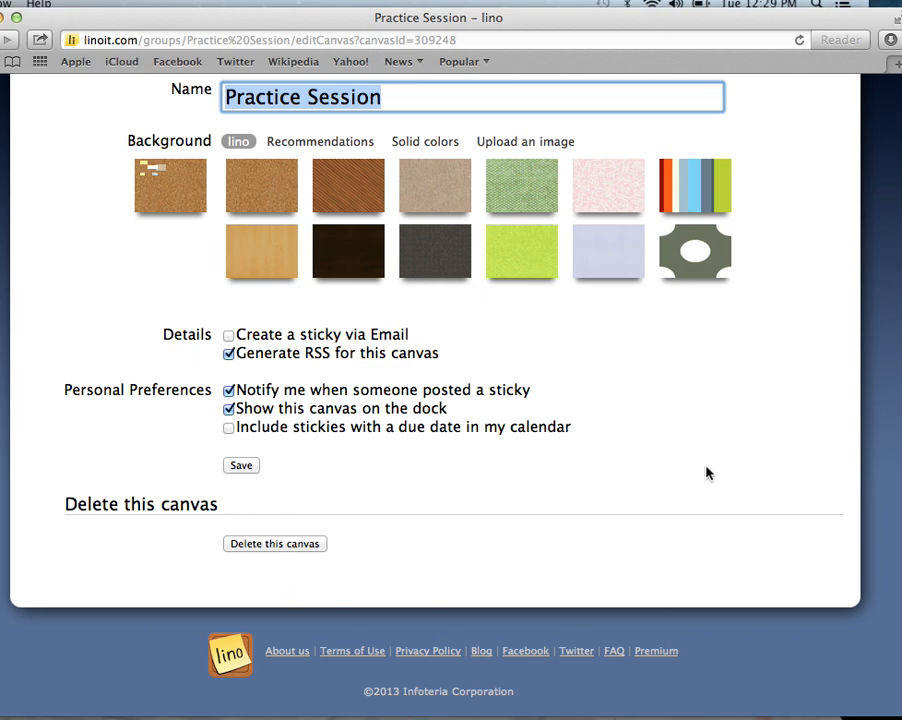
{"action": "scroll", "coordinate": [675, 373], "scroll_direction": "up", "scroll_amount": 5}
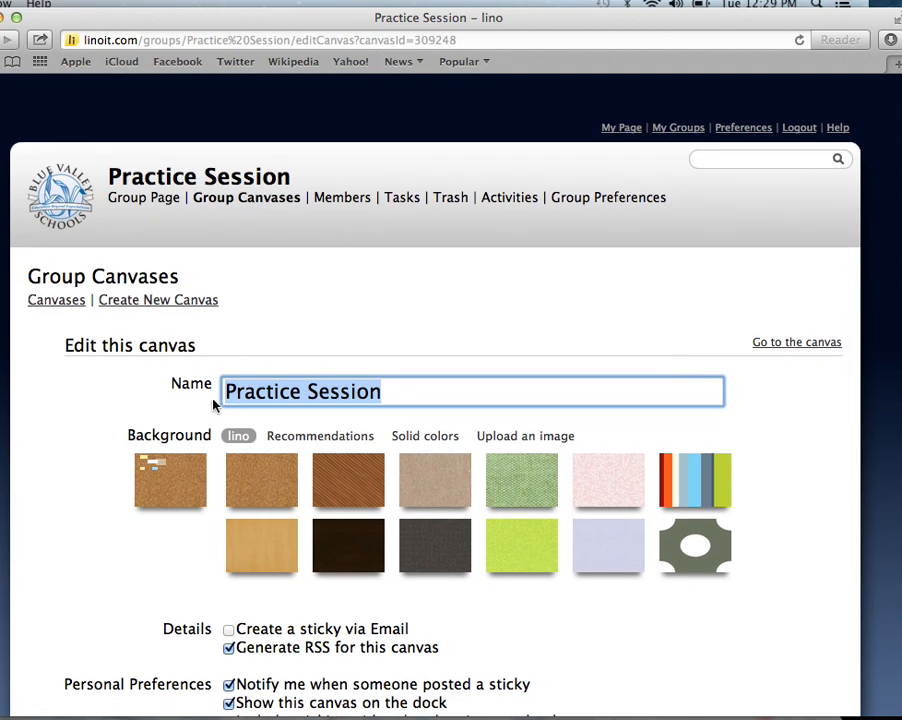
{"action": "left_click", "coordinate": [340, 204]}
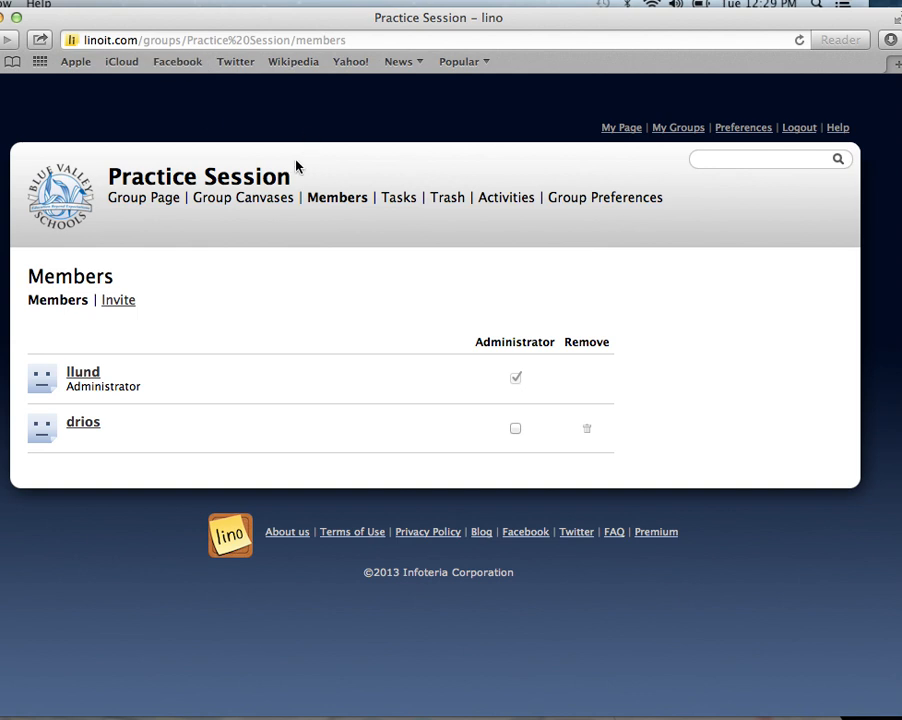
Step: Reopen the Practice Session canvas from its group page and select its full web address
{"action": "left_click", "coordinate": [160, 200]}
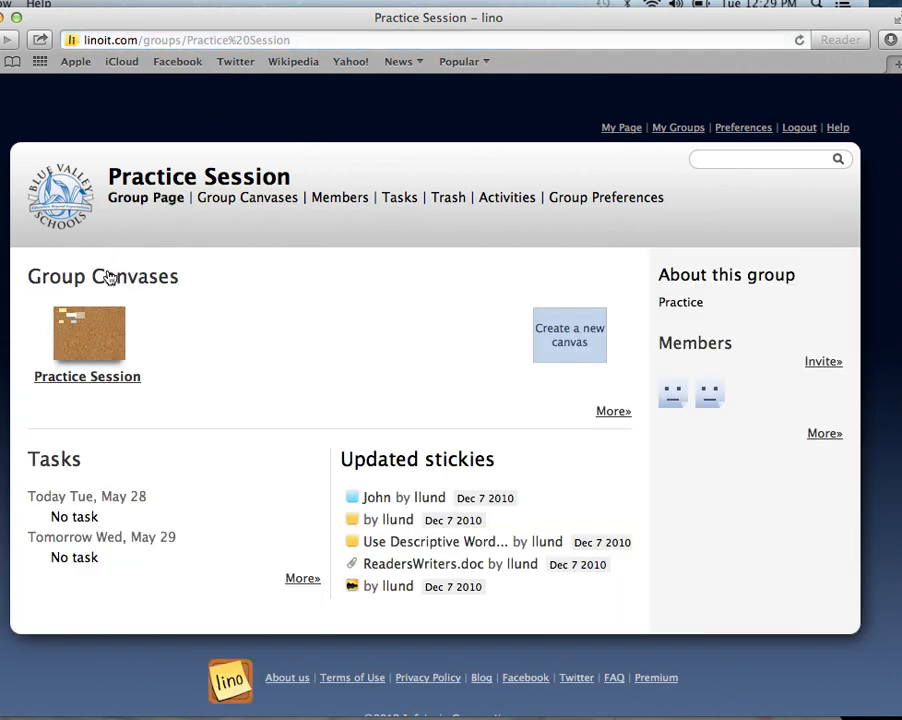
{"action": "left_click", "coordinate": [101, 342]}
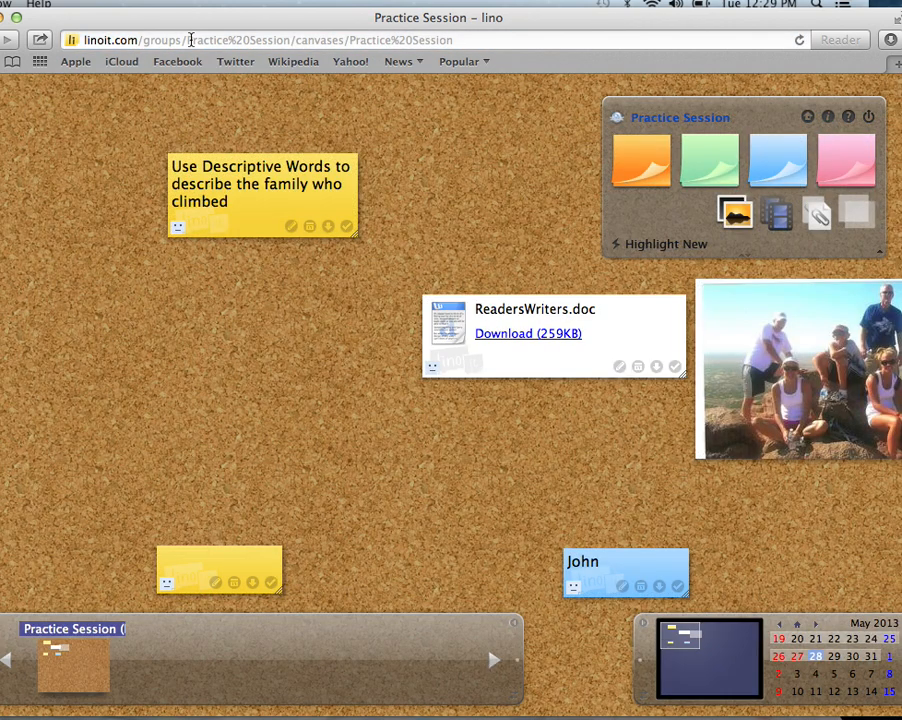
{"action": "left_click_drag", "start_coordinate": [456, 40], "coordinate": [79, 37]}
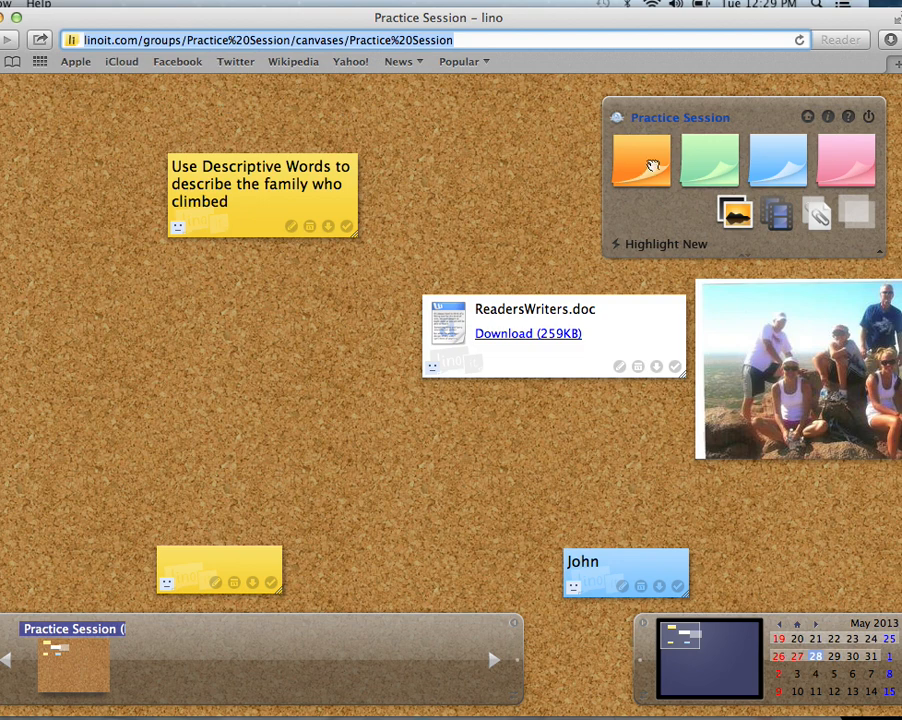
Step: Go back to My Page to reopen Practice Canvas from the updated canvases, and select its full web address
{"action": "left_click", "coordinate": [616, 118]}
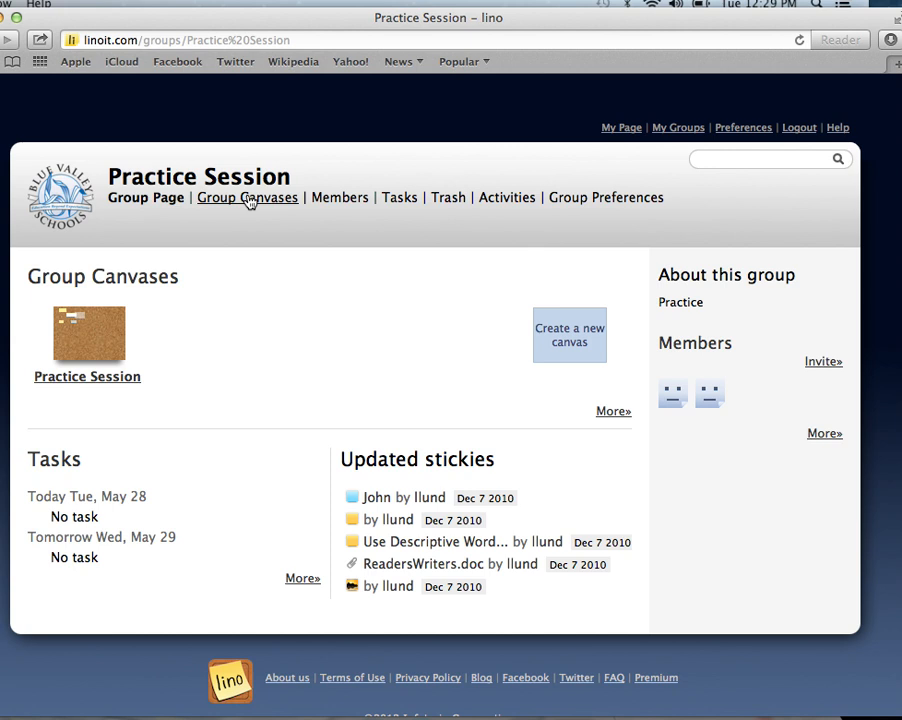
{"action": "left_click", "coordinate": [158, 177]}
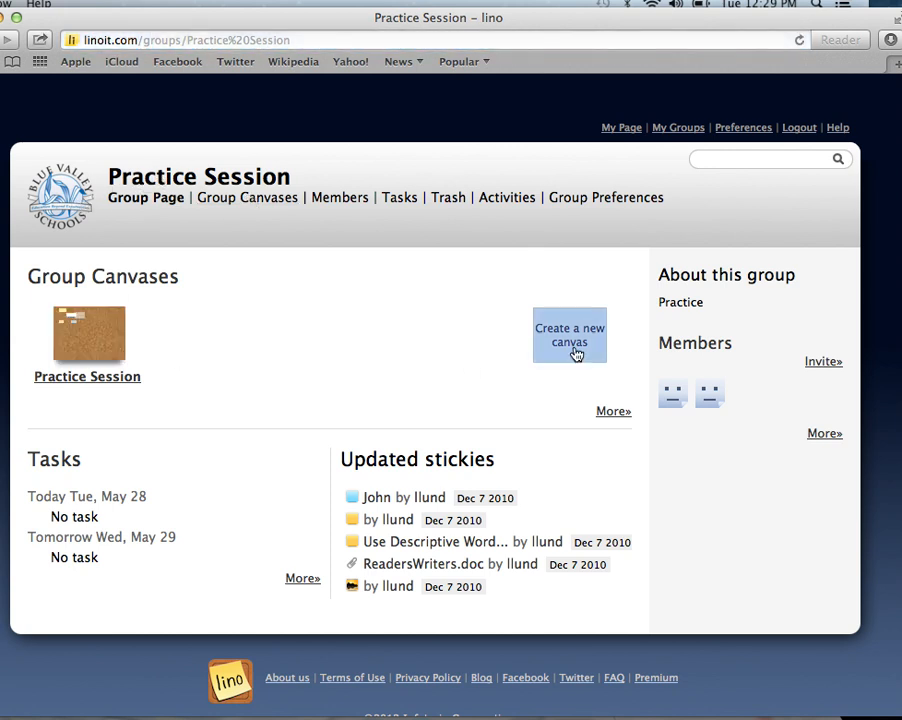
{"action": "left_click", "coordinate": [1, 40]}
{"action": "left_click", "coordinate": [1, 40]}
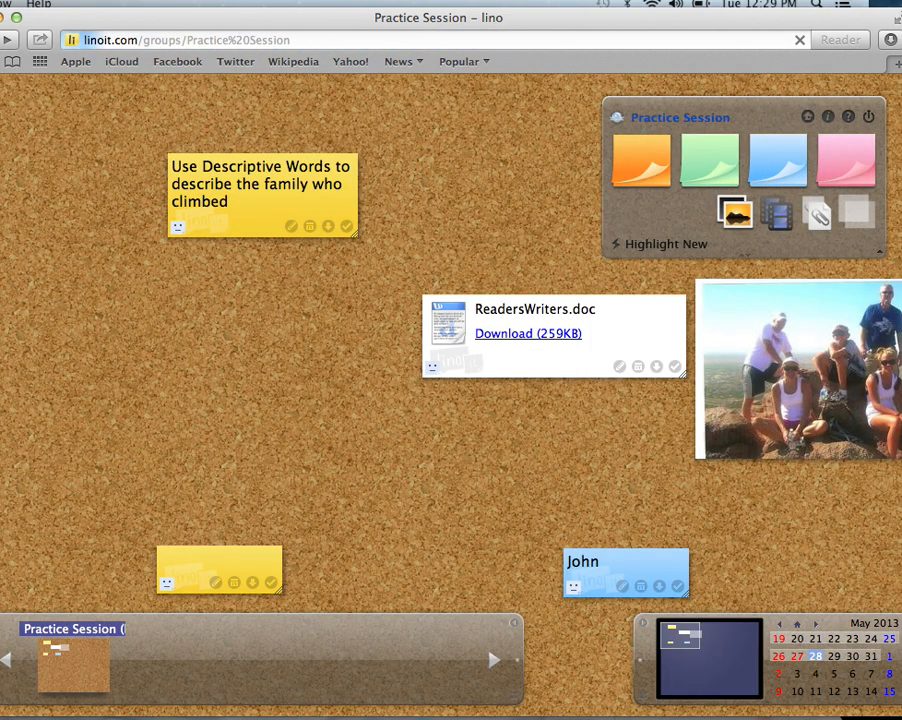
{"action": "left_click", "coordinate": [1, 40]}
{"action": "left_click", "coordinate": [1, 40]}
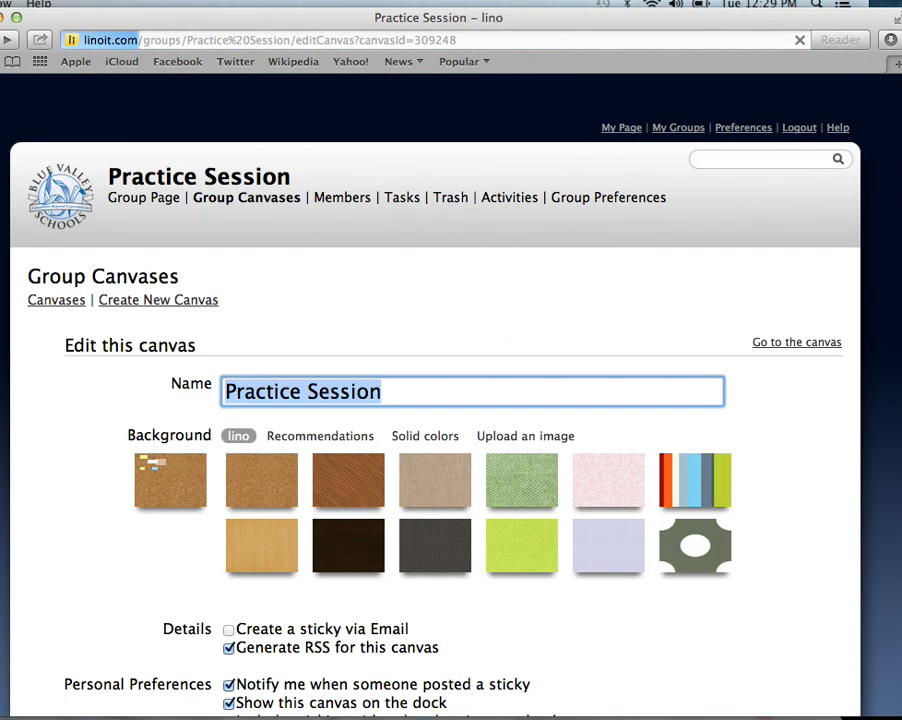
{"action": "left_click", "coordinate": [1, 40]}
{"action": "left_click", "coordinate": [1, 40]}
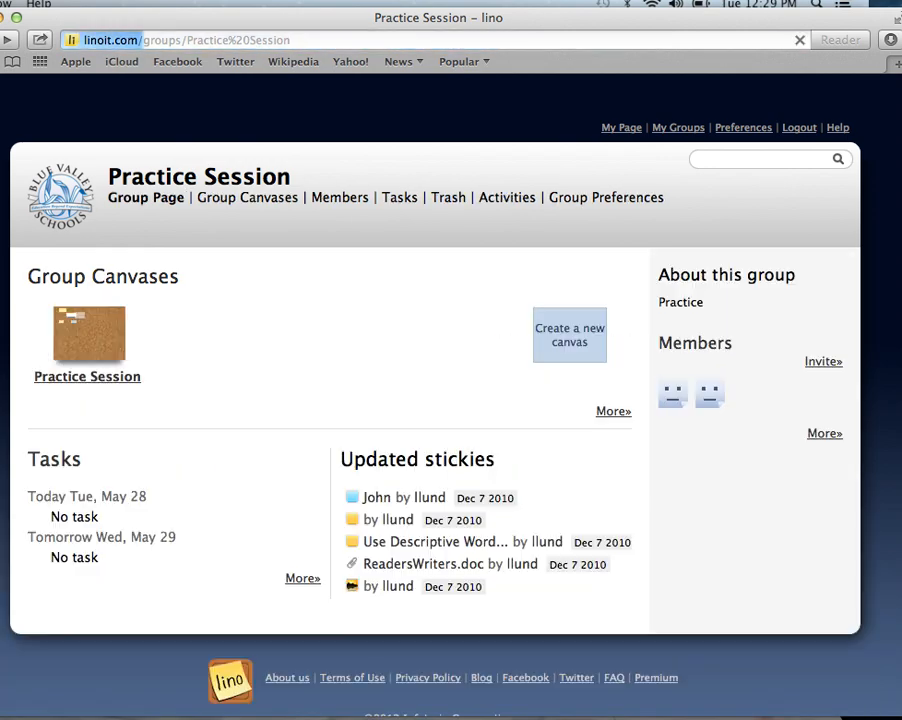
{"action": "left_click", "coordinate": [1, 40]}
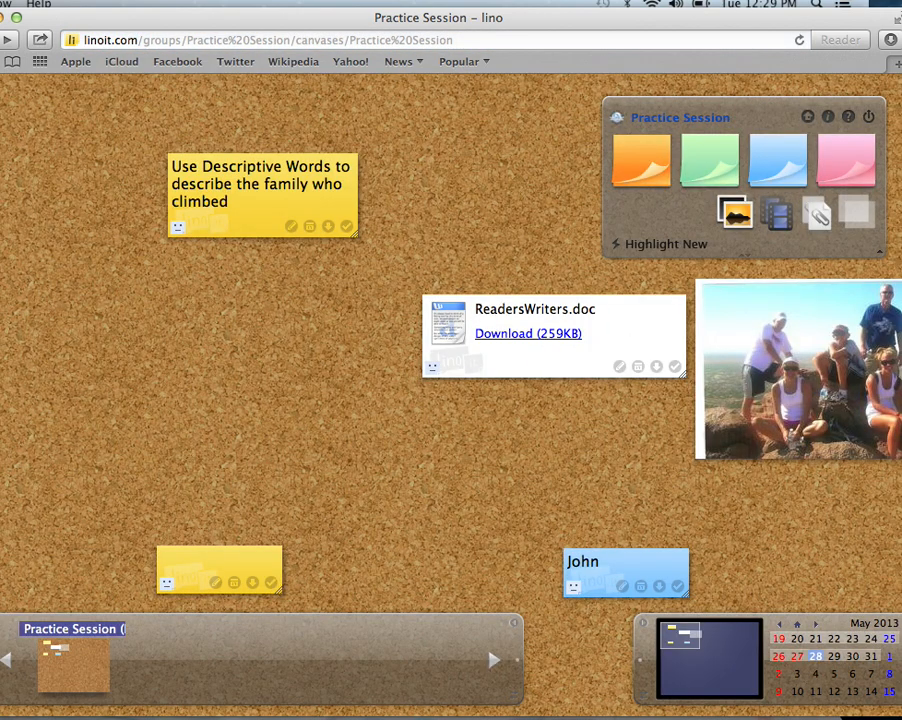
{"action": "left_click", "coordinate": [1, 40]}
{"action": "left_click", "coordinate": [1, 40]}
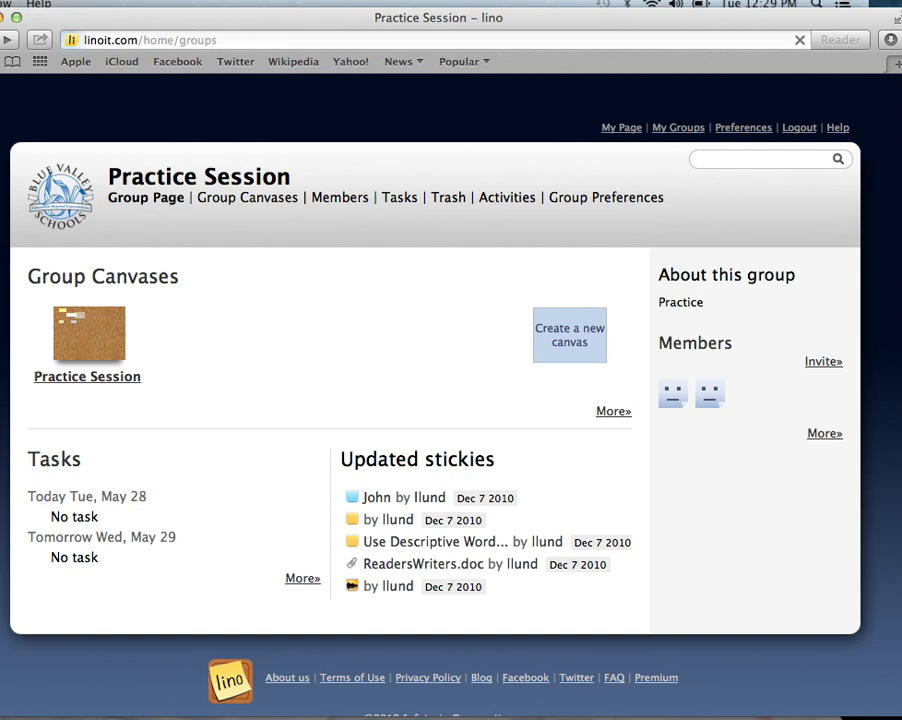
{"action": "left_click", "coordinate": [1, 40]}
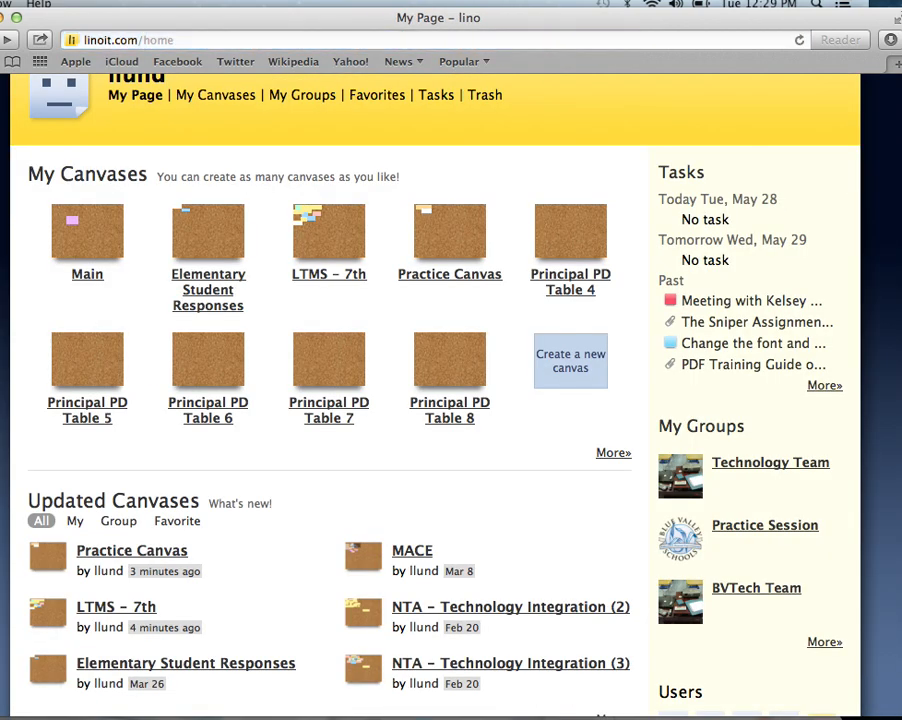
{"action": "left_click", "coordinate": [131, 550]}
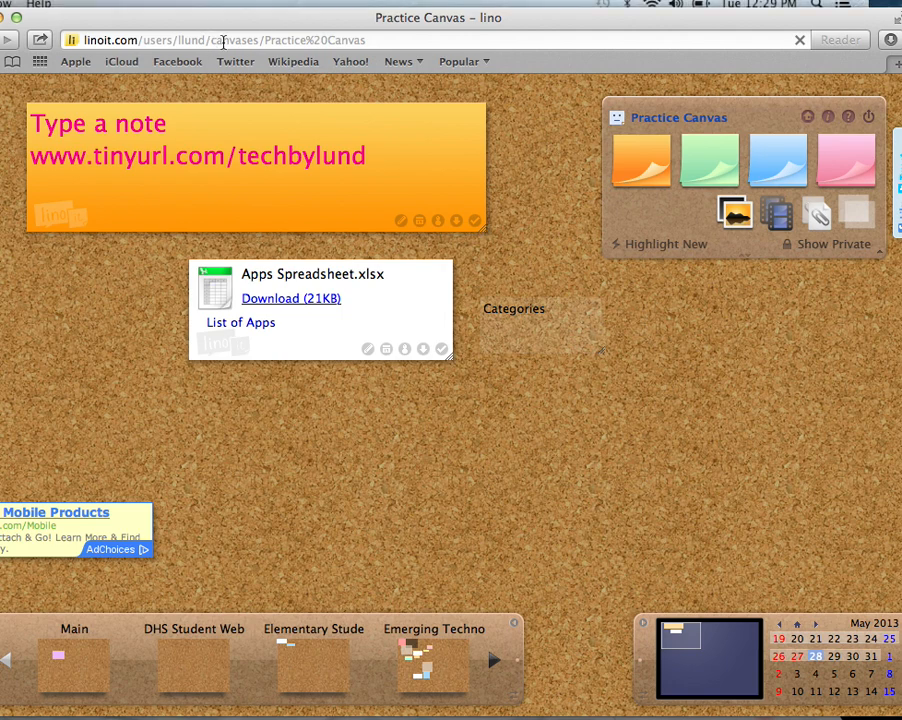
{"action": "left_click", "coordinate": [223, 42]}
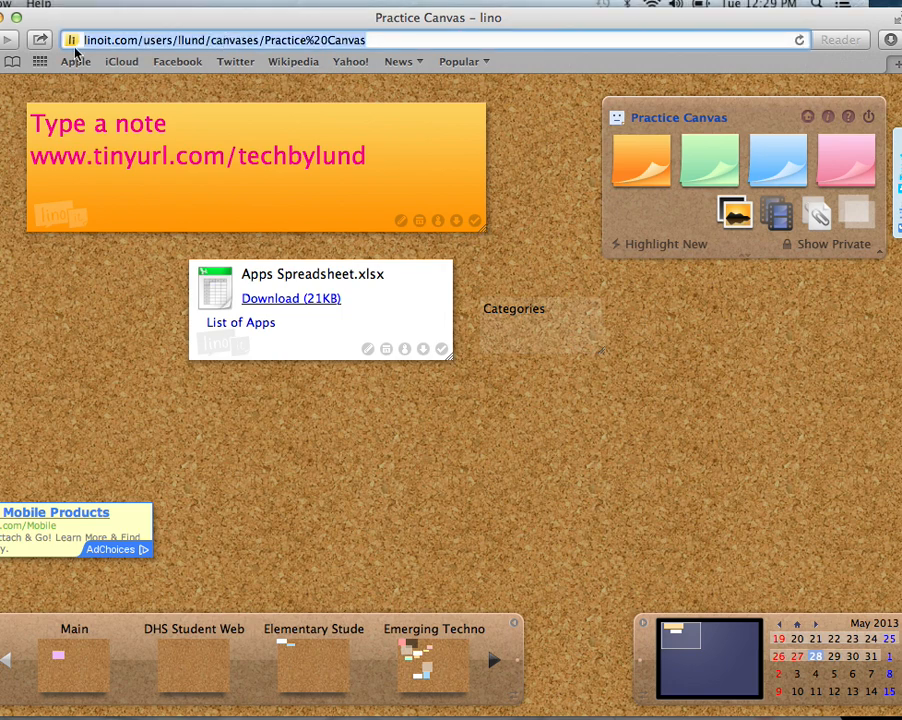